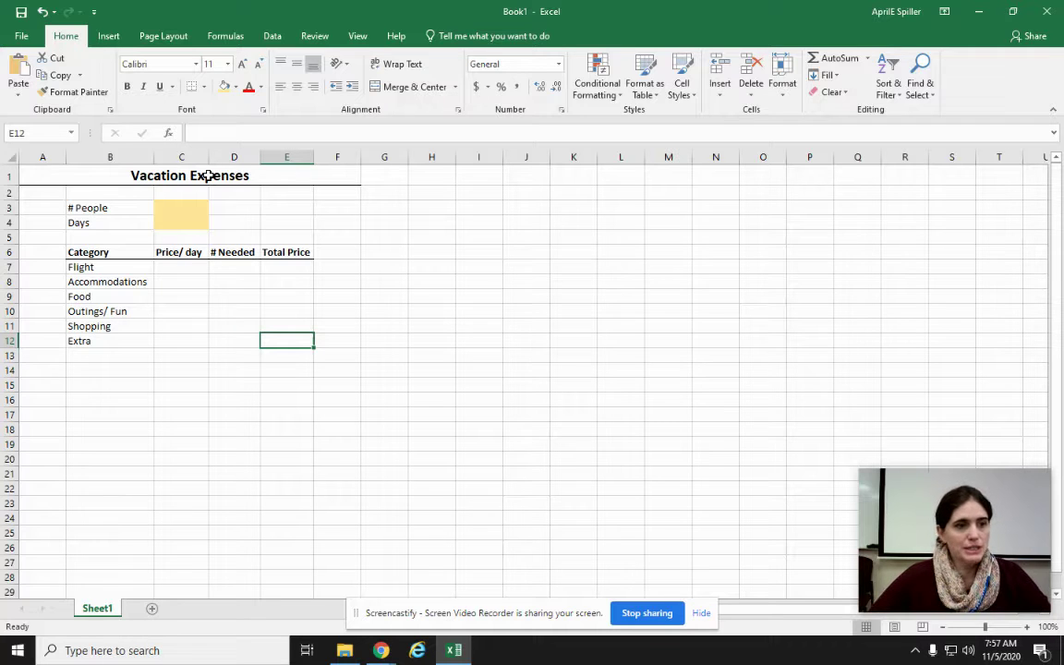
# - Enter 4 for the number of people in C3 and 10 for the days in C4
pyautogui.click(188, 211)
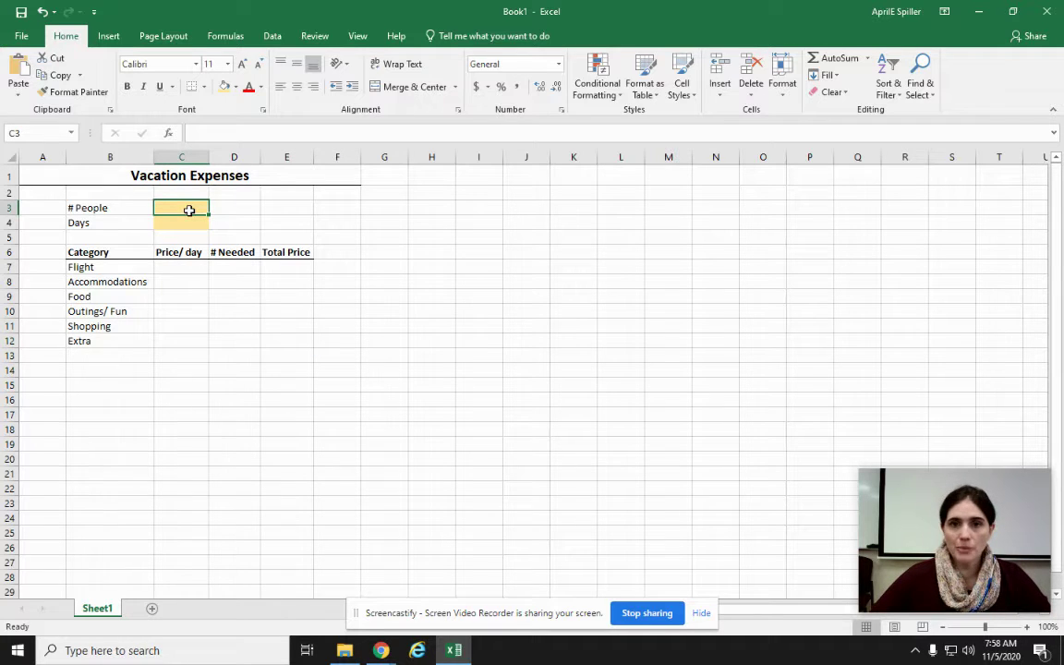
pyautogui.write('4')
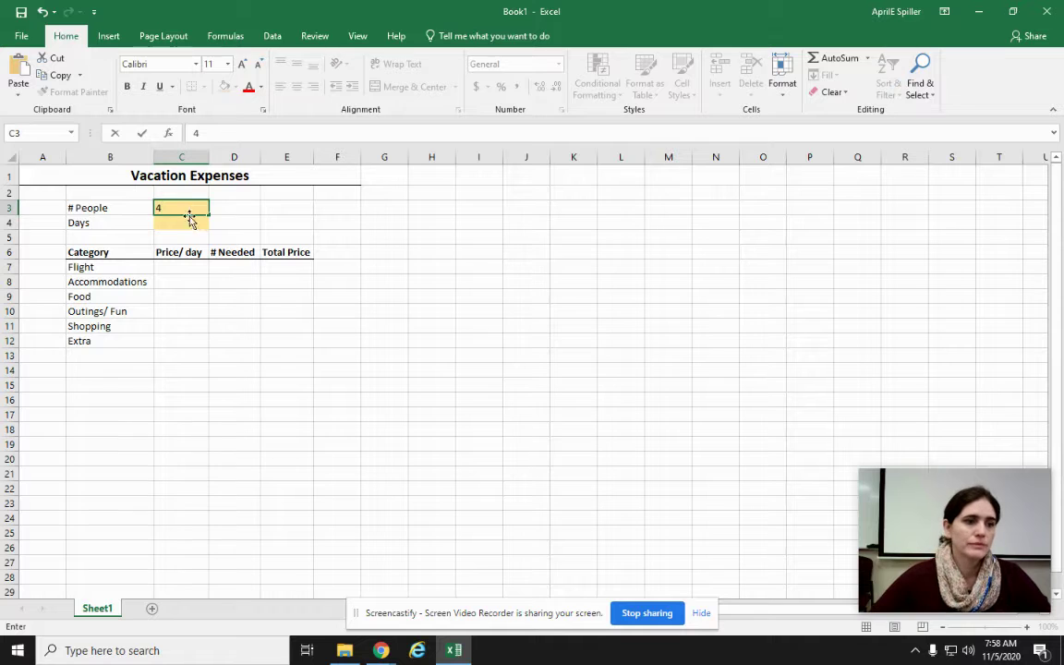
pyautogui.click(189, 222)
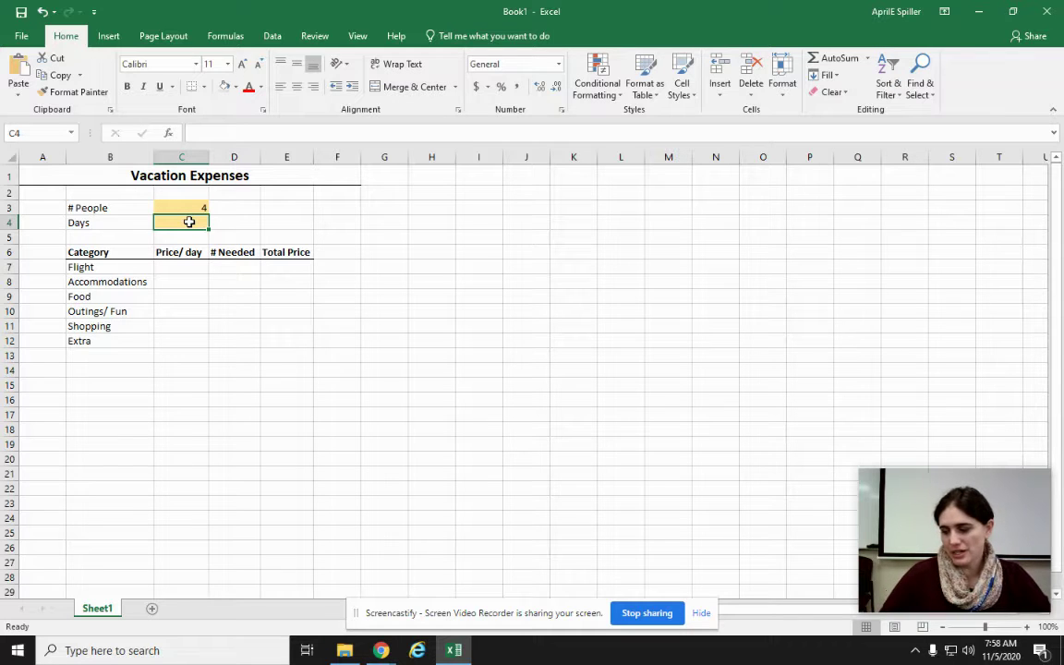
pyautogui.write('10')
pyautogui.click(339, 398)
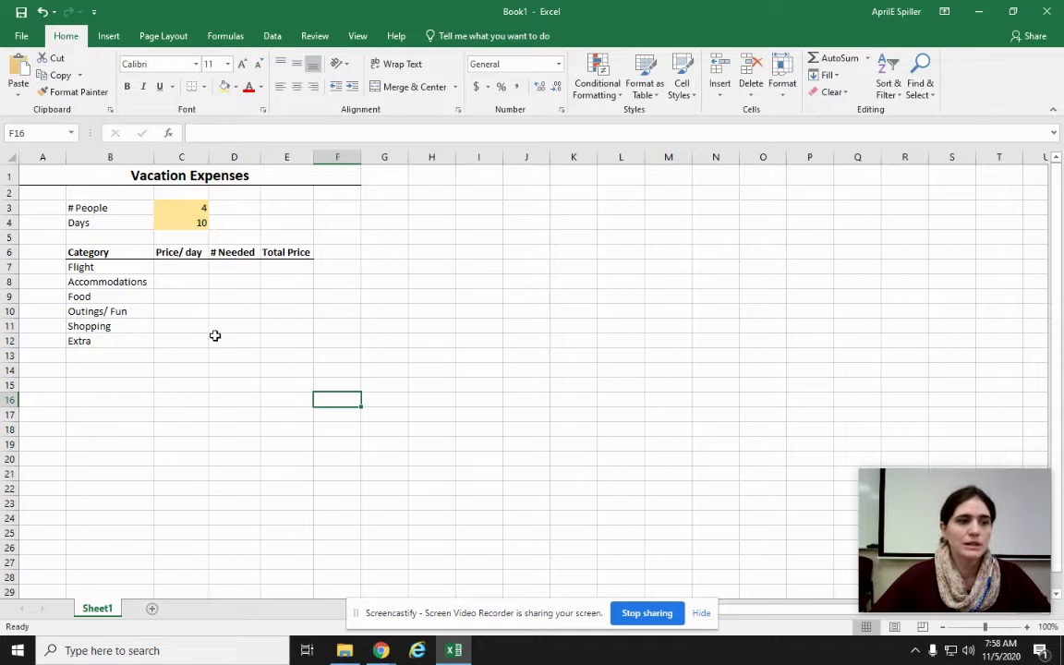
pyautogui.click(118, 268)
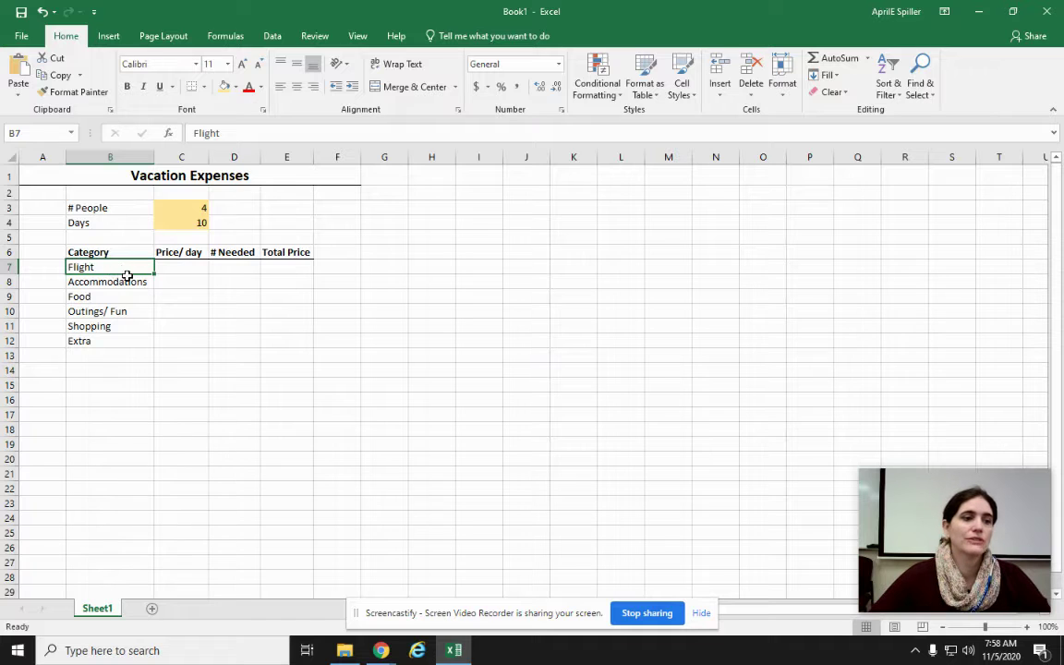
pyautogui.click(125, 283)
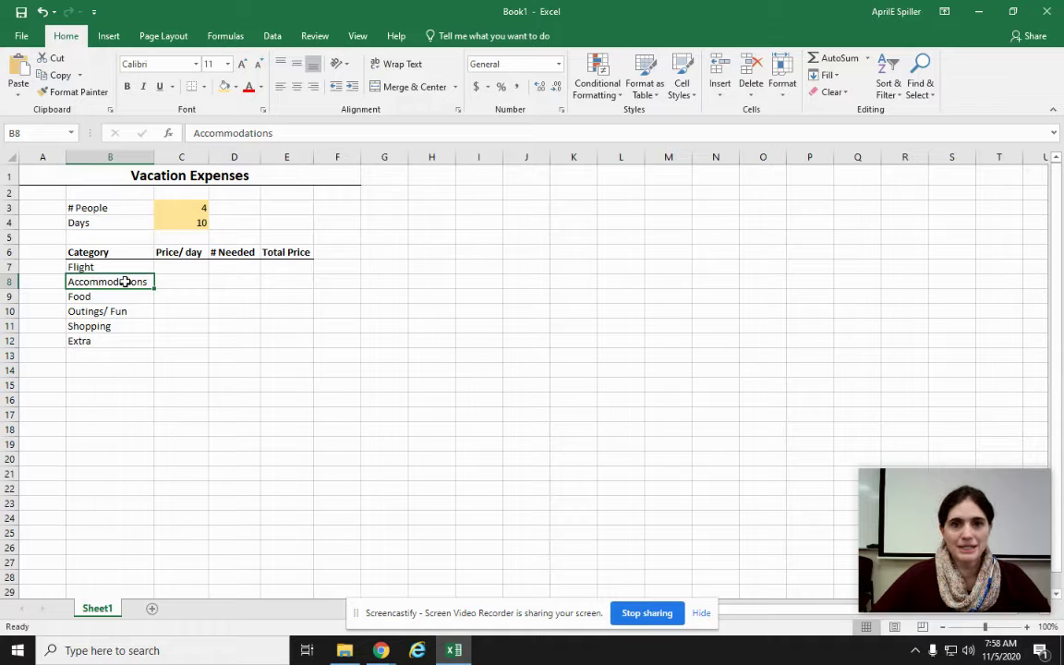
pyautogui.click(123, 297)
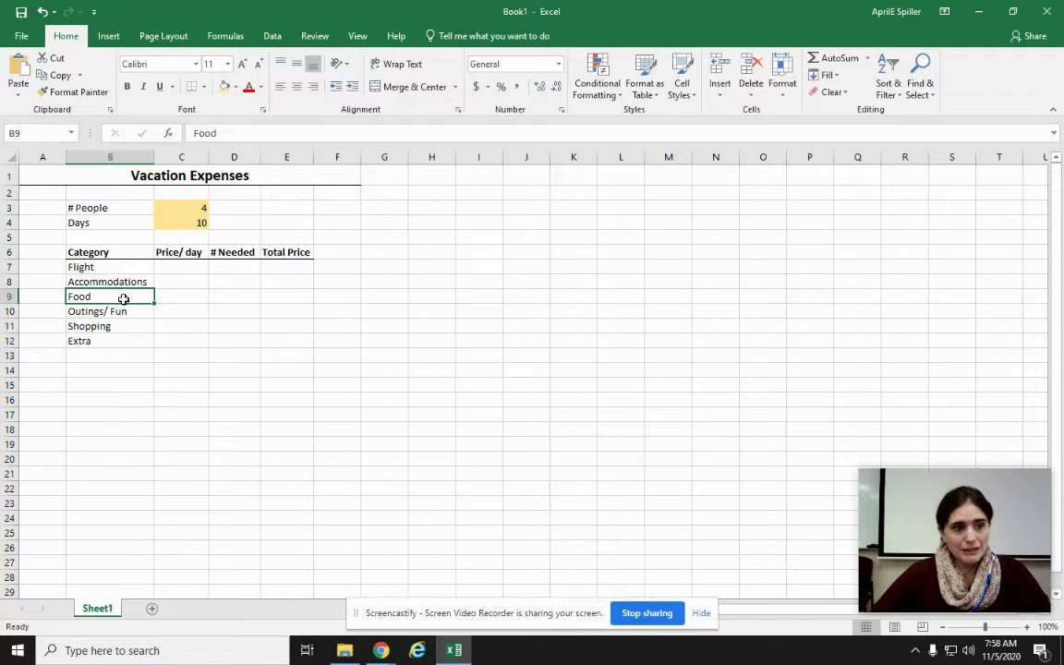
pyautogui.click(145, 312)
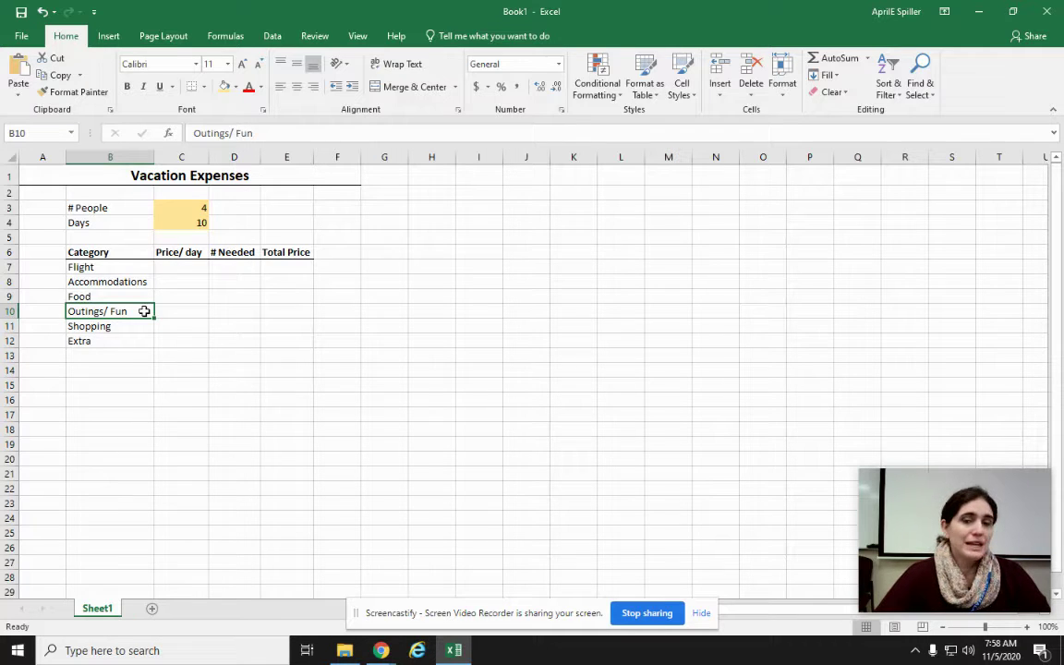
pyautogui.click(129, 340)
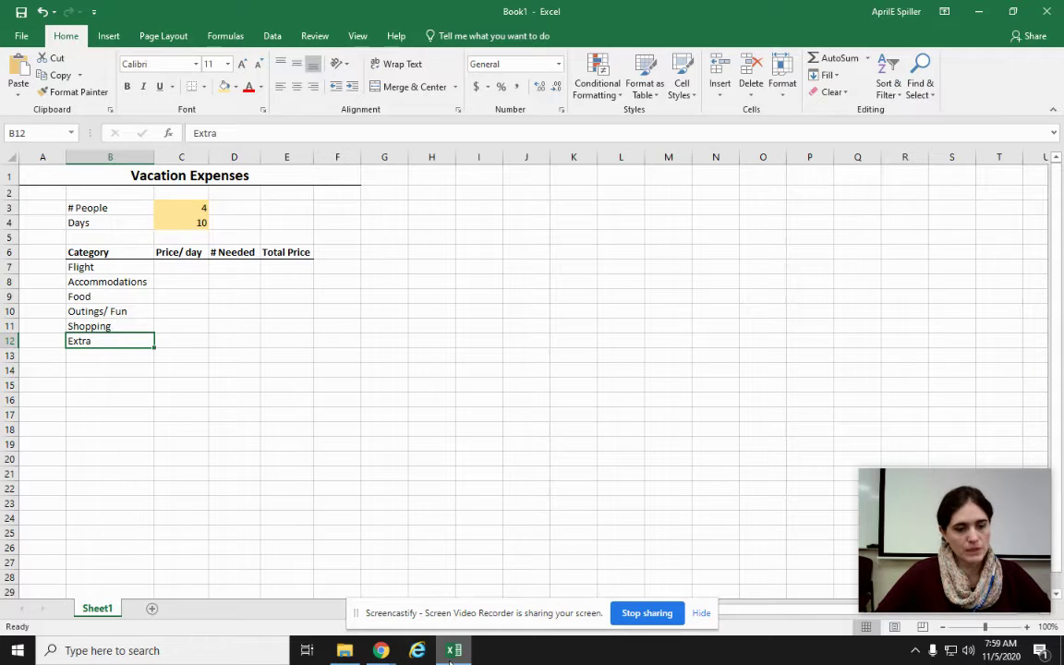
# - Switch to Chrome and review the open Travelocity trip details for the Houston to Oslo flight
pyautogui.moveTo(380, 655)
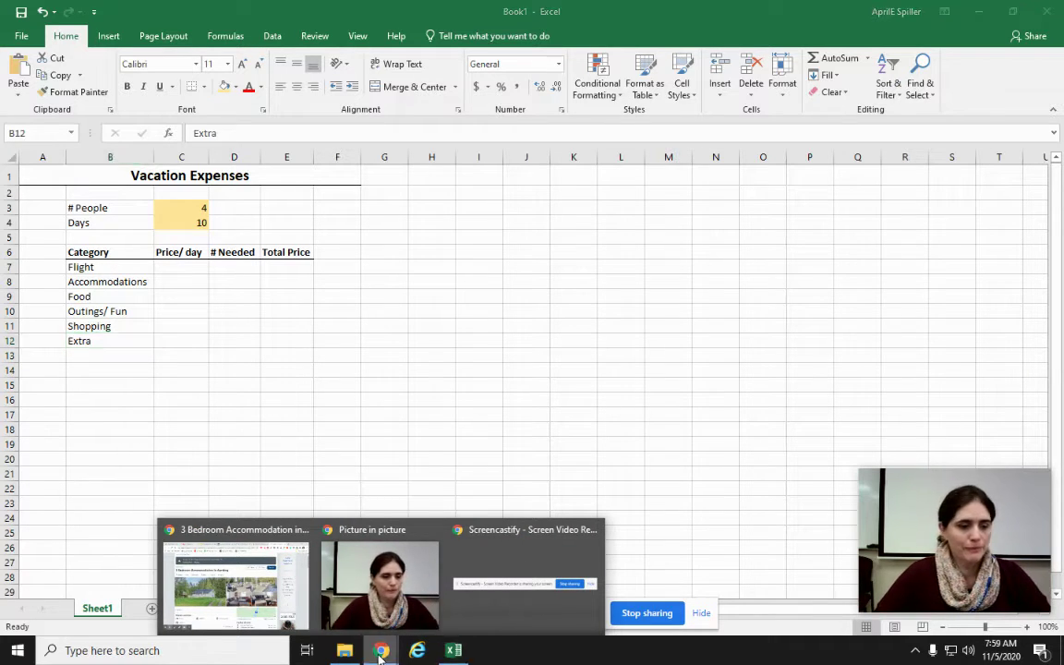
pyautogui.click(257, 531)
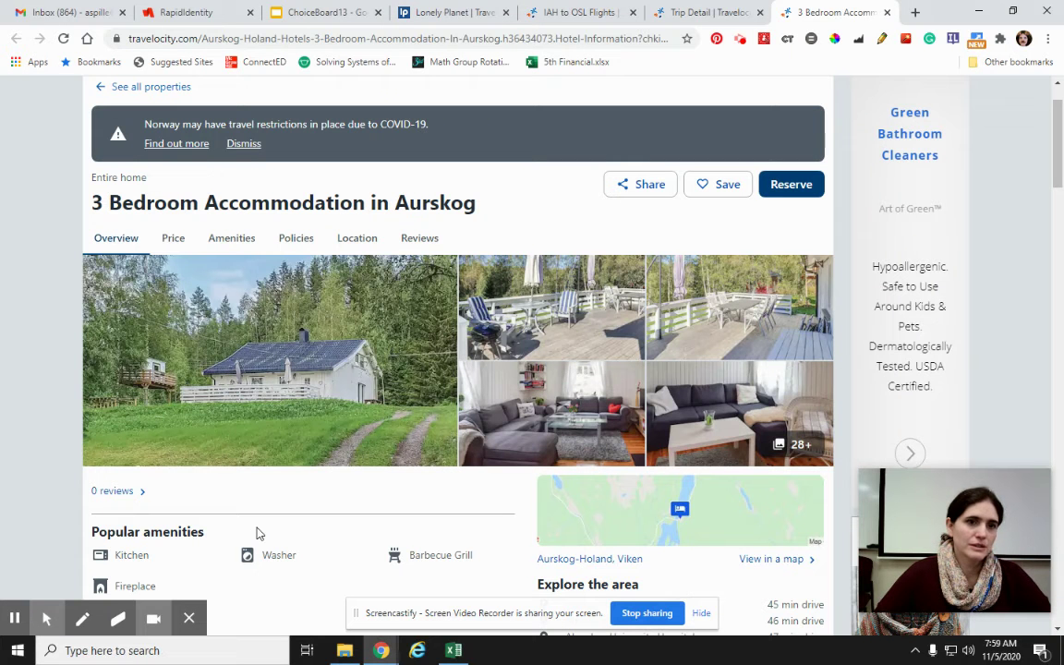
pyautogui.click(705, 13)
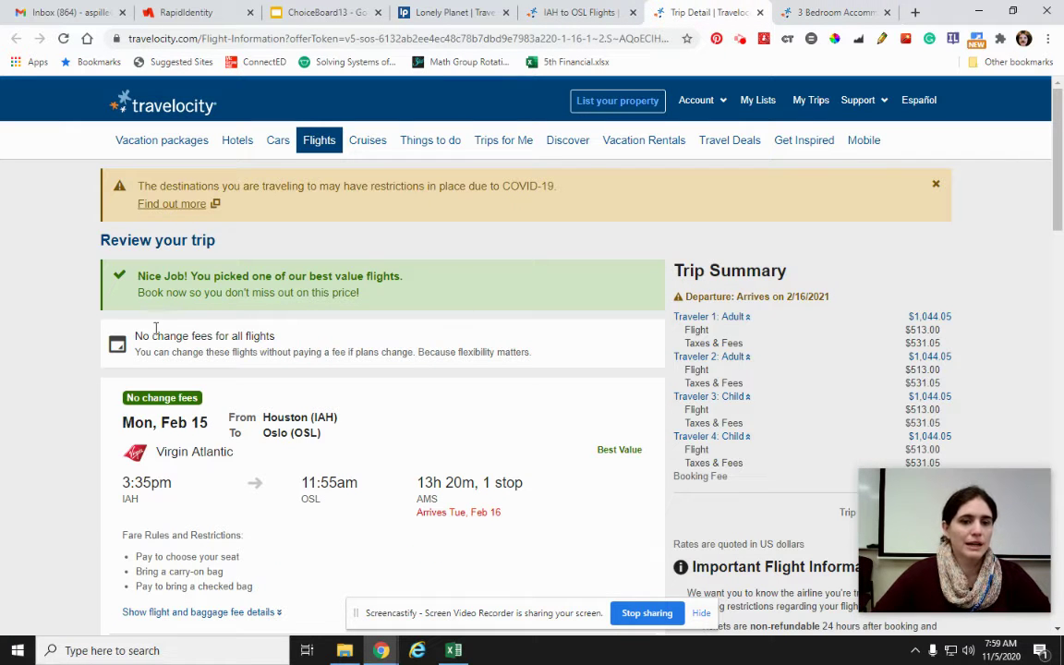
pyautogui.moveTo(970, 514)
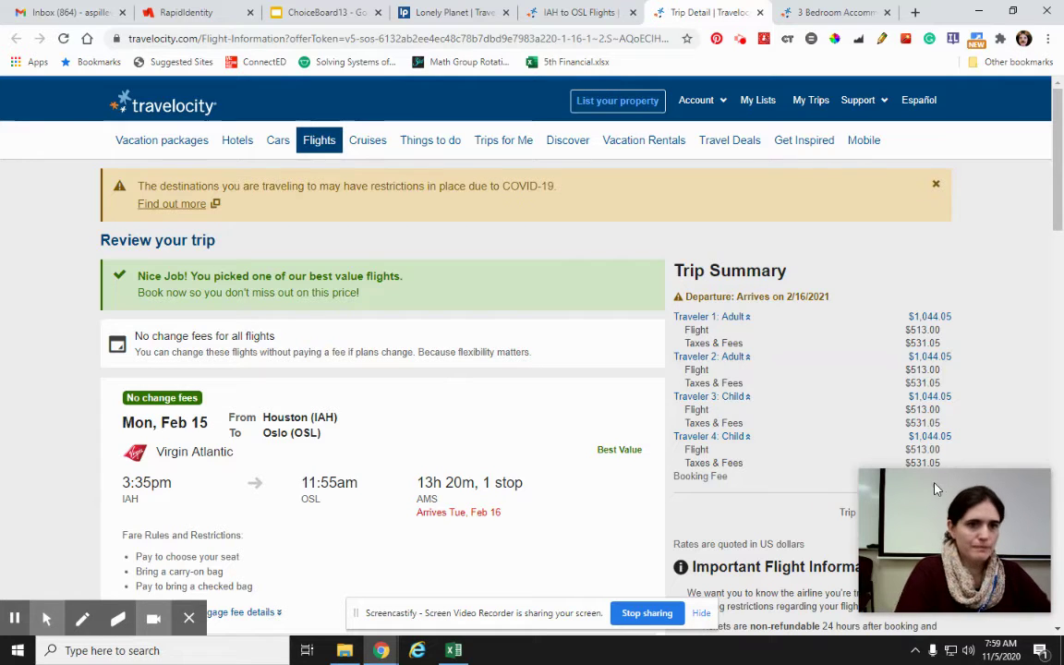
# - Set the departure date to 02/14/2021 in the Houston to Oslo roundtrip search and rerun the flight search
pyautogui.click(578, 13)
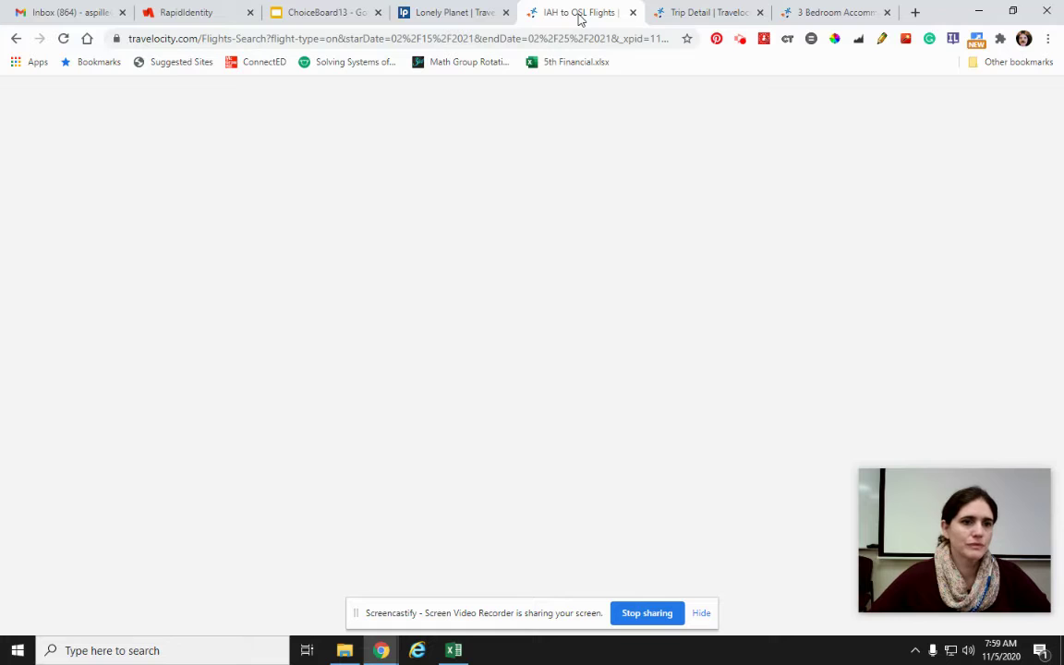
pyautogui.scroll(5, 266, 304)
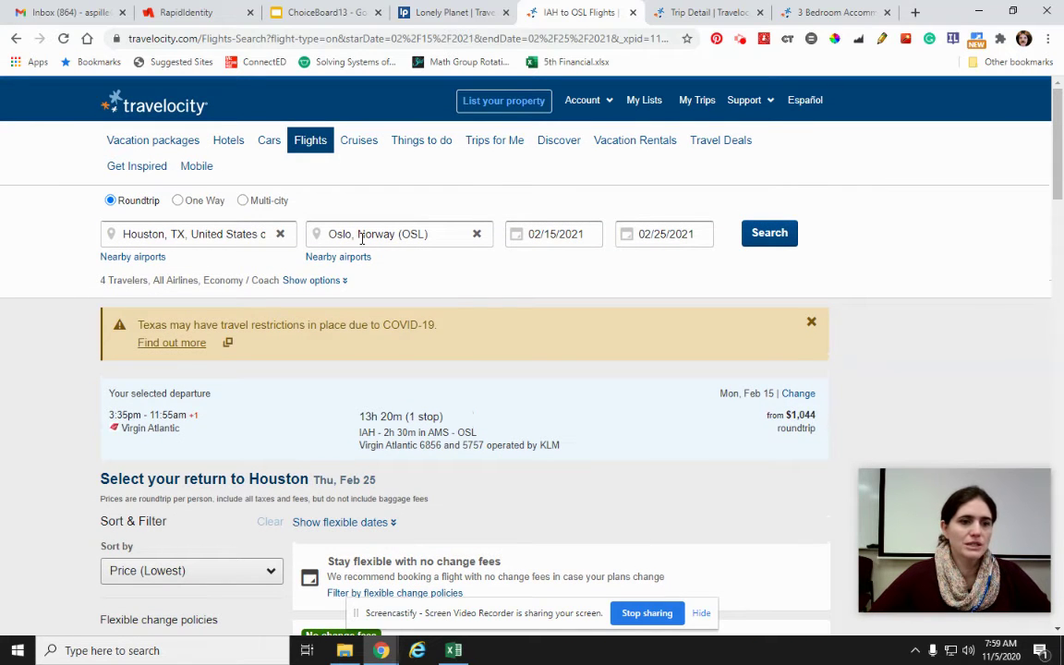
pyautogui.click(519, 243)
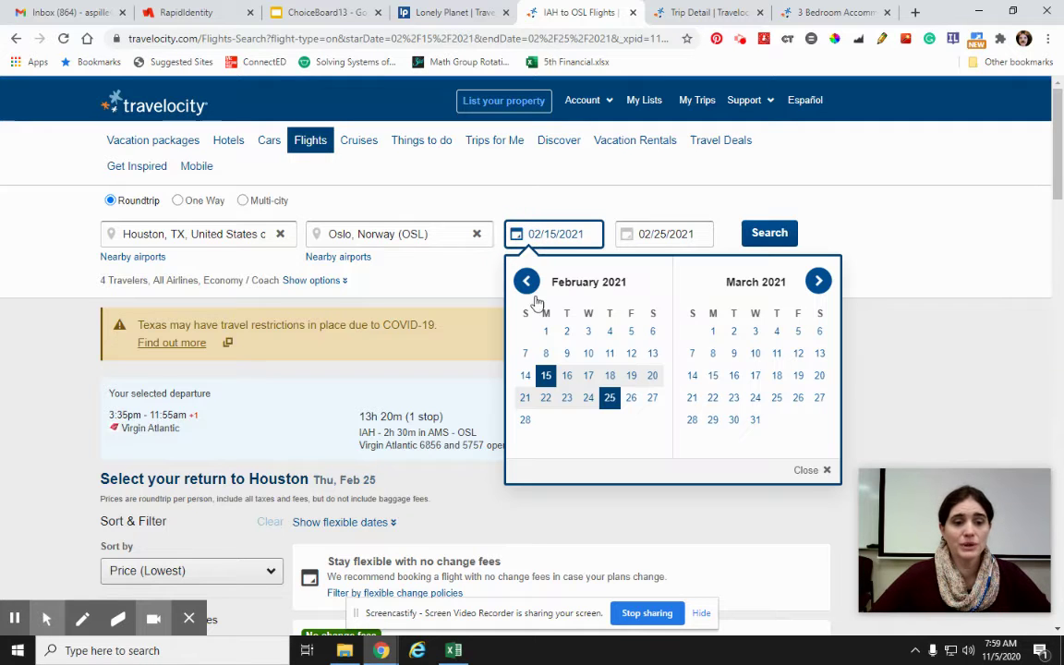
pyautogui.click(526, 377)
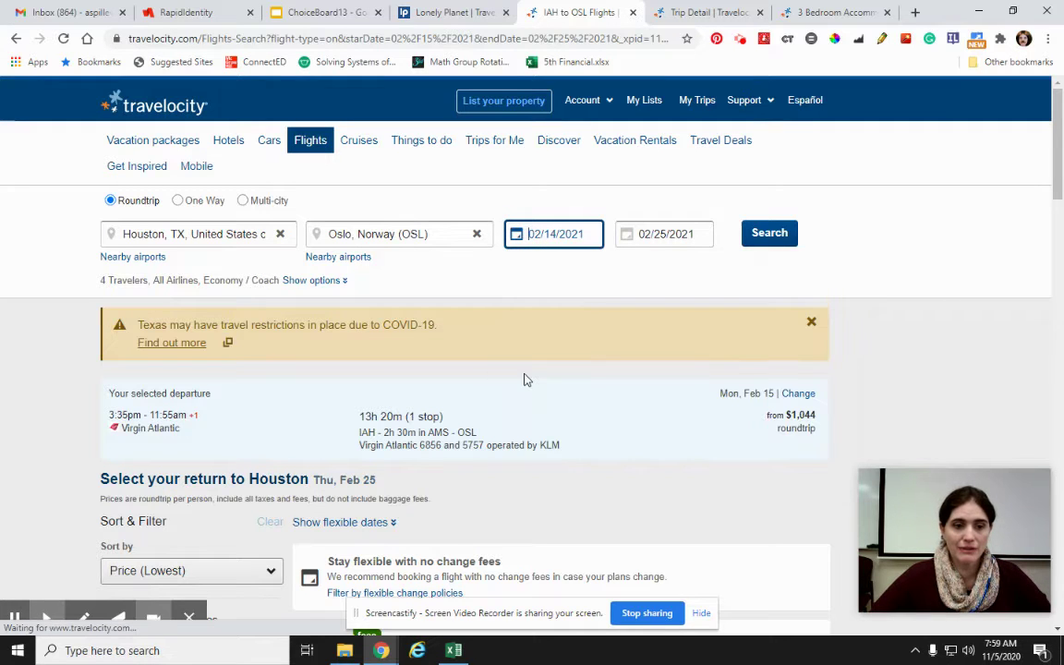
pyautogui.click(779, 234)
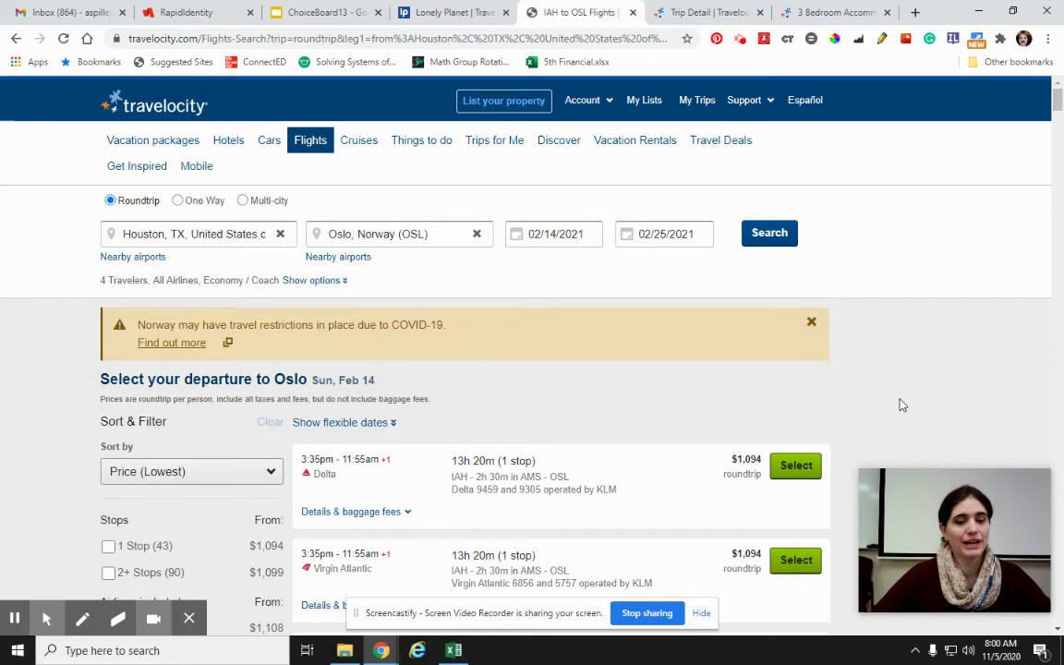
# - Choose the 3:35pm Virgin Atlantic departure with the 13h 20m duration and select its fare
pyautogui.scroll(-3, 702, 490)
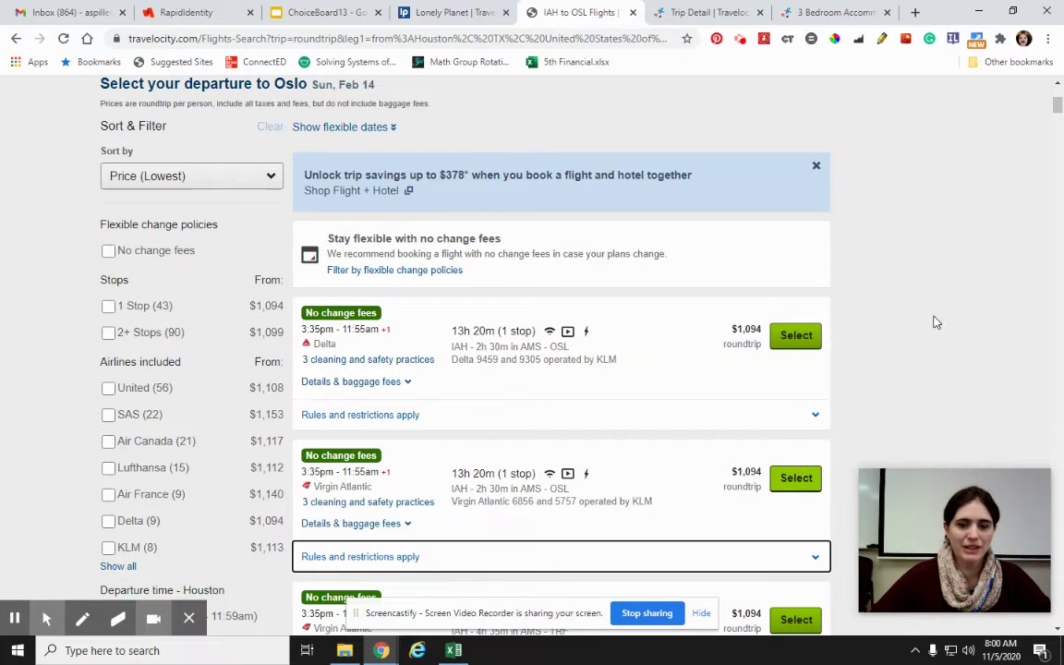
pyautogui.scroll(-2, 933, 318)
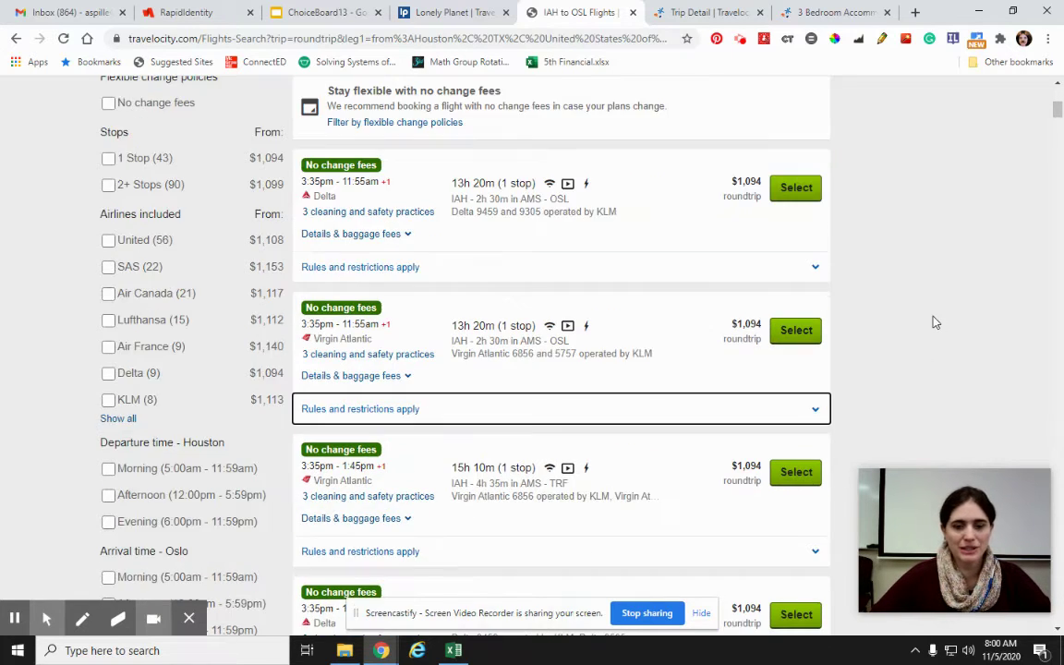
pyautogui.click(784, 340)
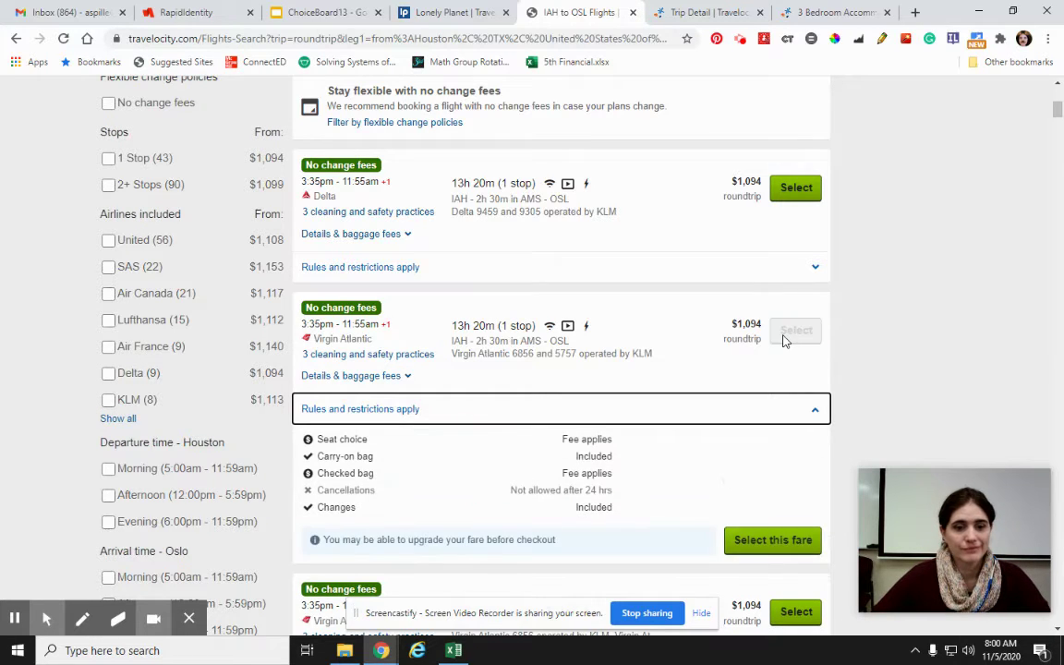
pyautogui.click(774, 542)
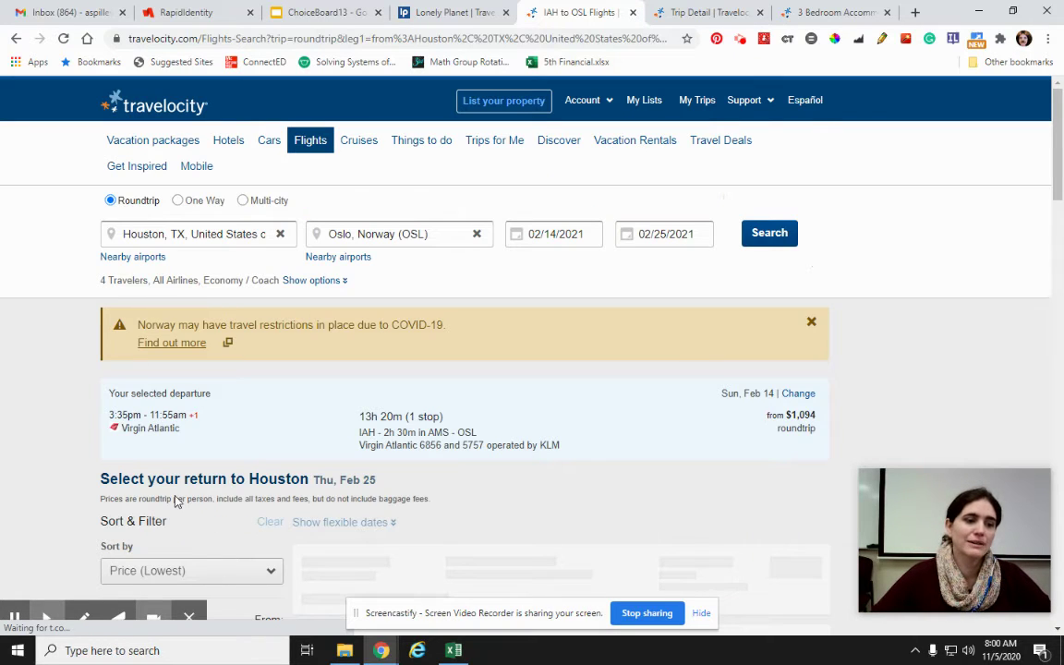
# - Choose the 6:30am Virgin Atlantic return flight from OSL and decline the hotel offer
pyautogui.scroll(-4, 647, 476)
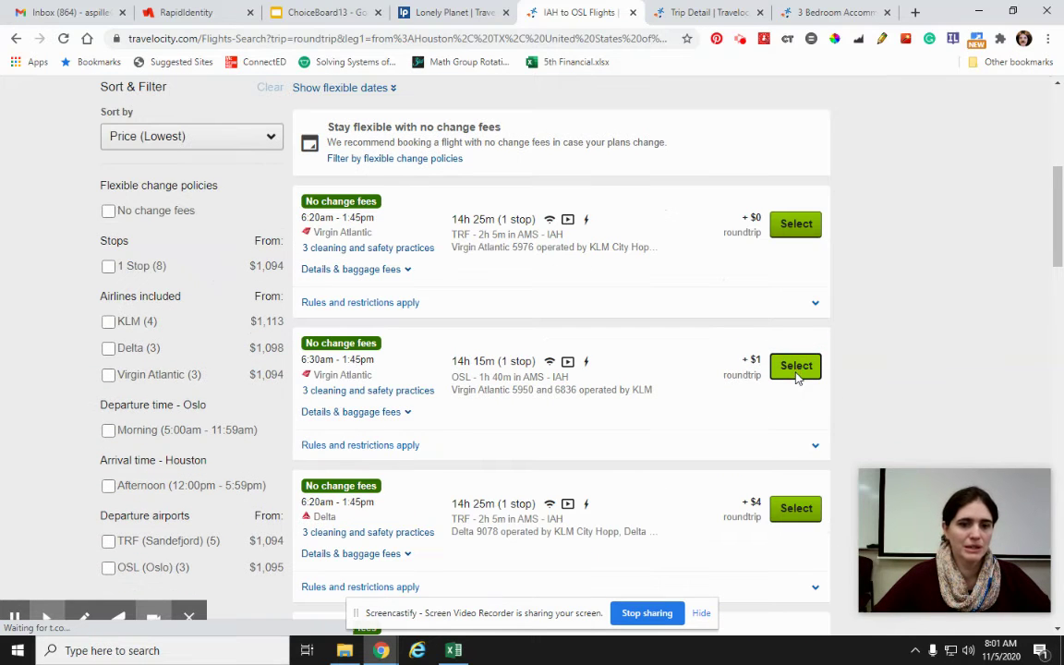
pyautogui.click(797, 370)
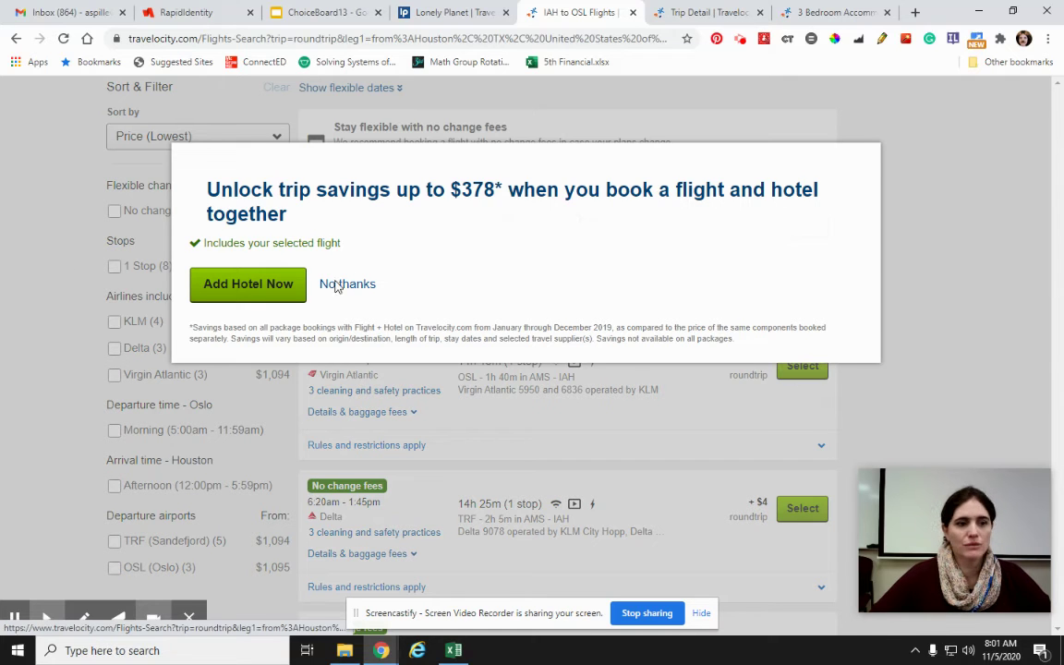
pyautogui.click(358, 286)
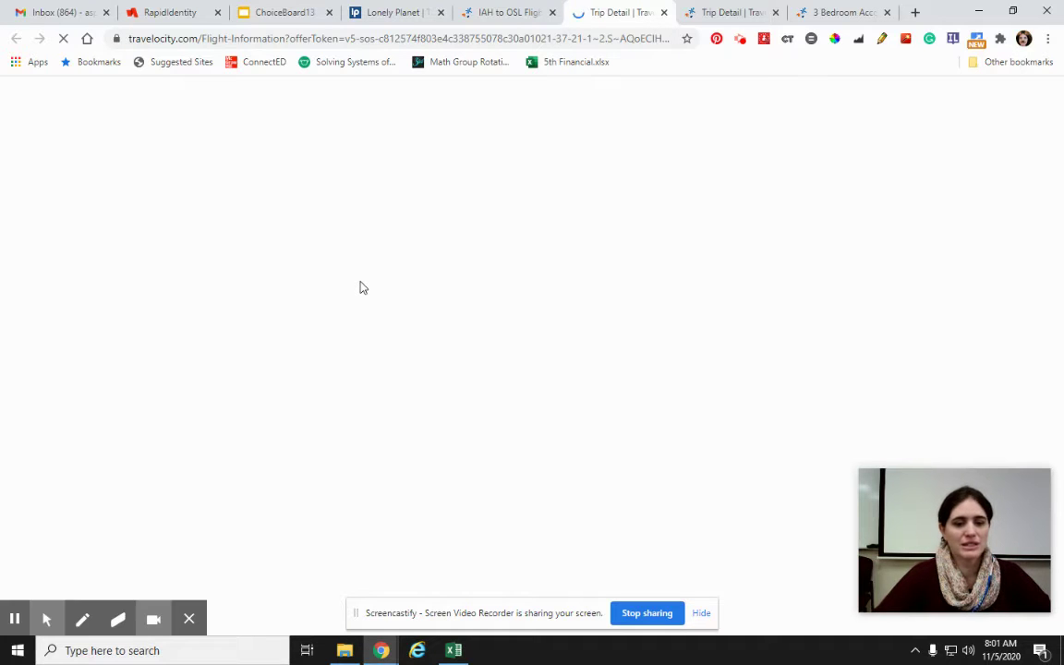
# - Review the trip summary for the price per traveler and the trip total
pyautogui.scroll(-3, 539, 284)
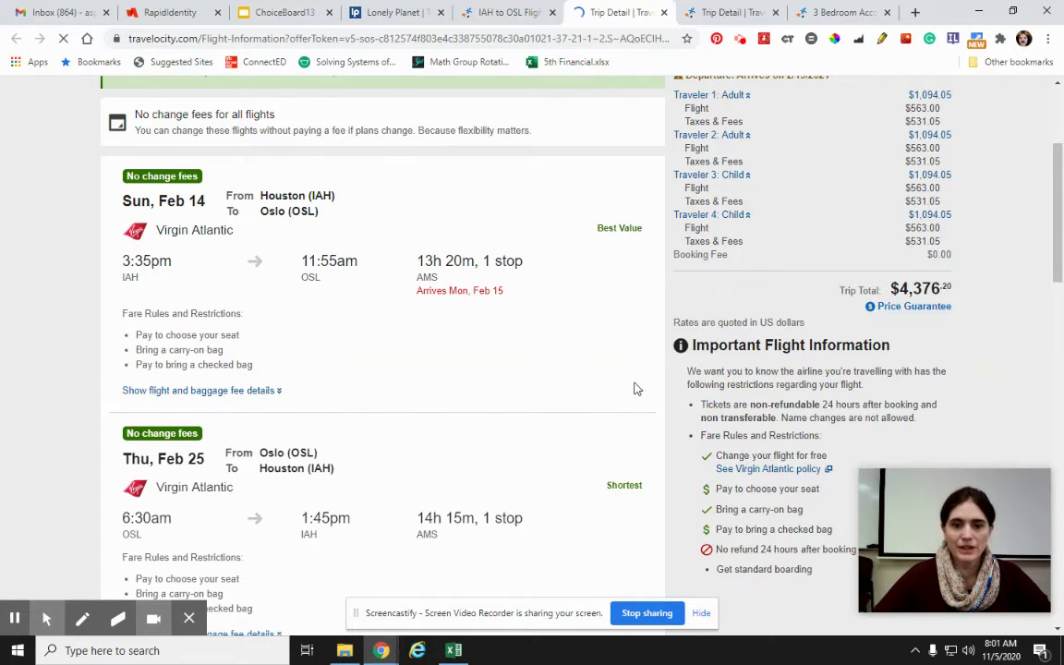
pyautogui.scroll(2, 632, 382)
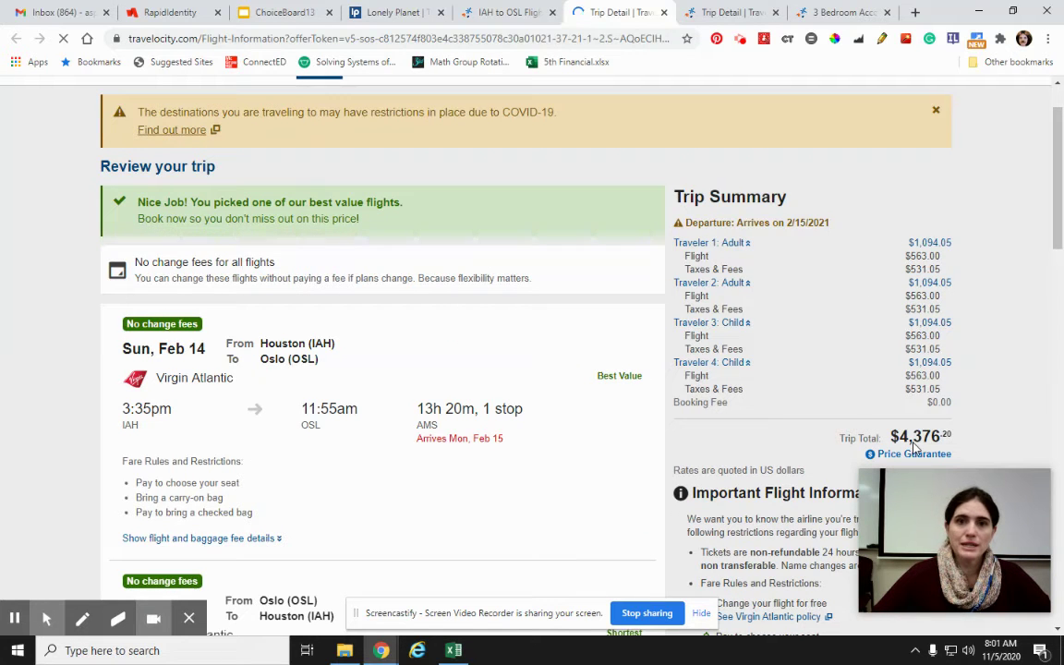
pyautogui.scroll(-1, 1047, 371)
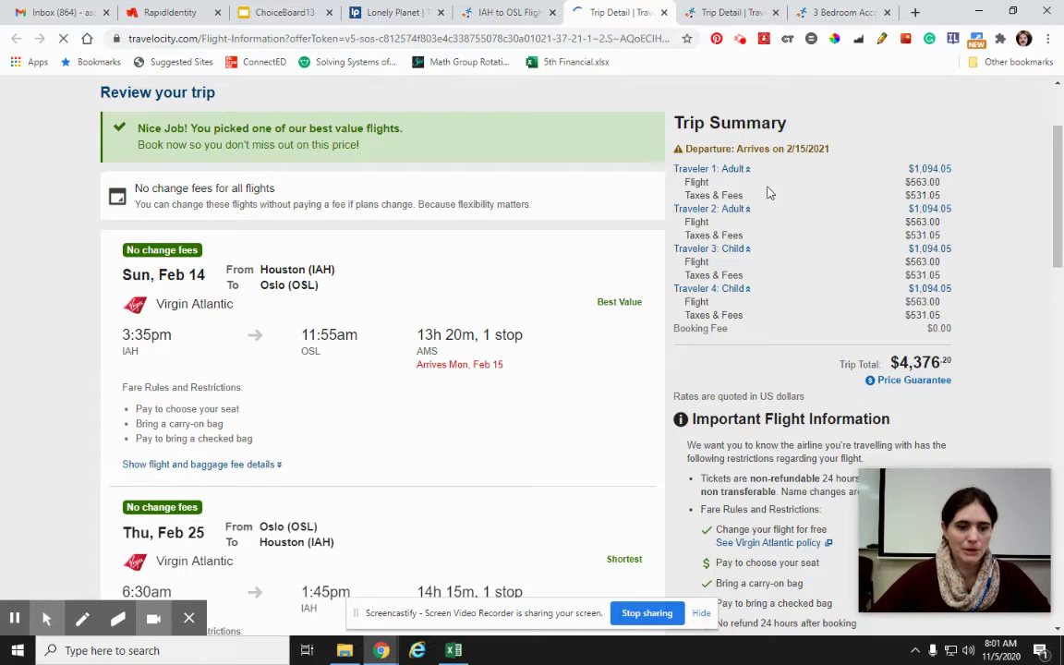
# - Switch to Excel and enter 1094.05 as the Flight price in C7
pyautogui.click(453, 650)
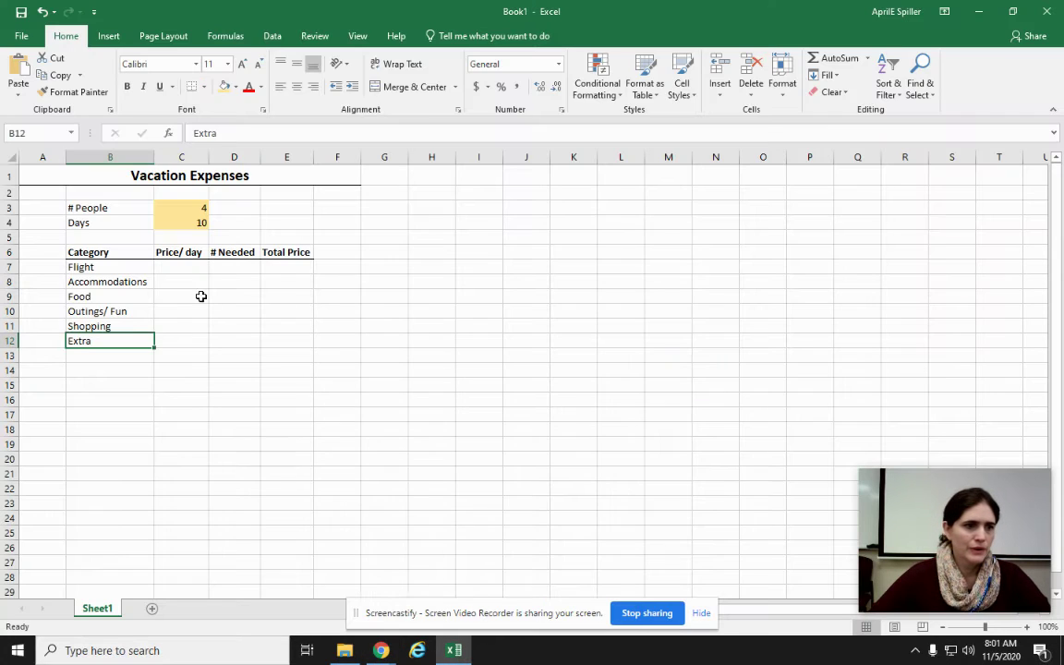
pyautogui.click(190, 268)
pyautogui.write('1094.05')
pyautogui.click(214, 369)
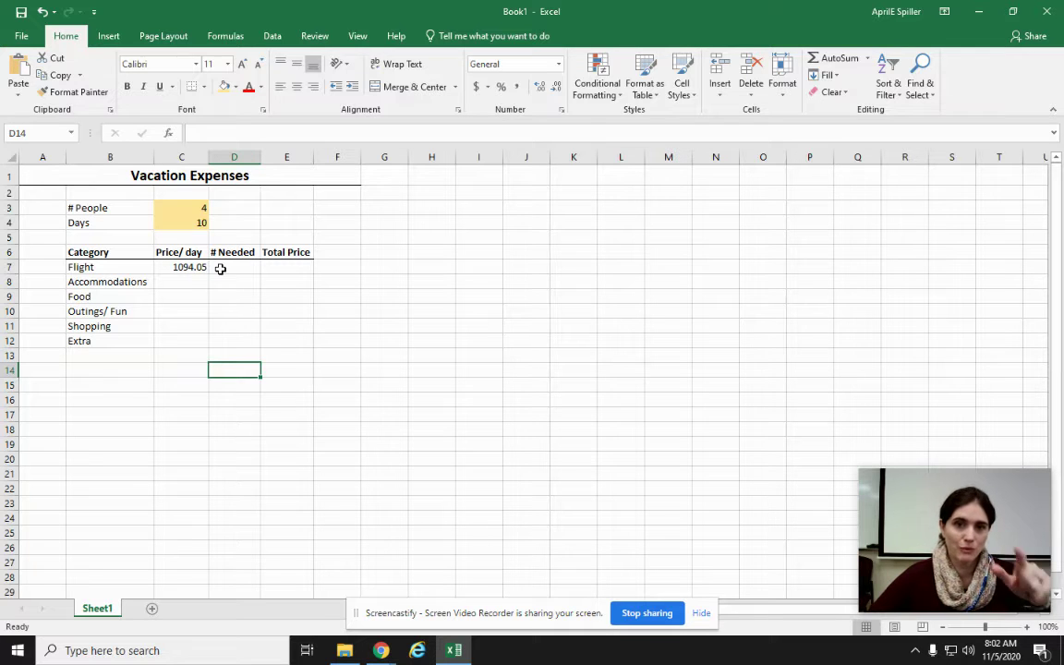
# - Set the Flight # Needed cell D7 to reference the number of people with =C3
pyautogui.press('Up')
pyautogui.press('Up')
pyautogui.press('Up')
pyautogui.press('Up')
pyautogui.press('Up')
pyautogui.press('Up')
pyautogui.press('Up')
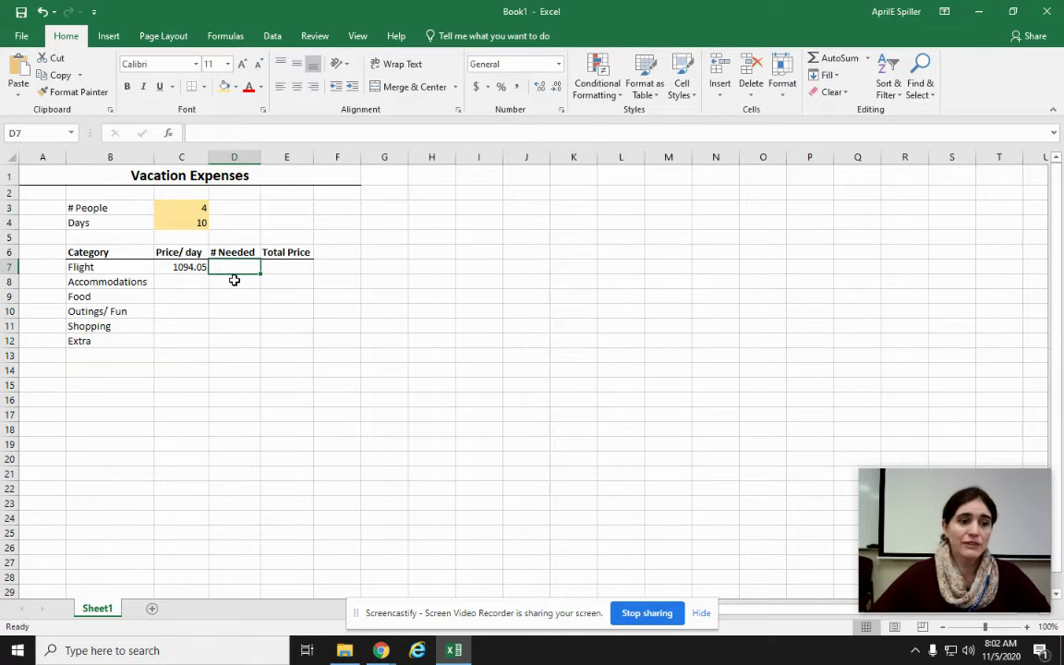
pyautogui.write('=')
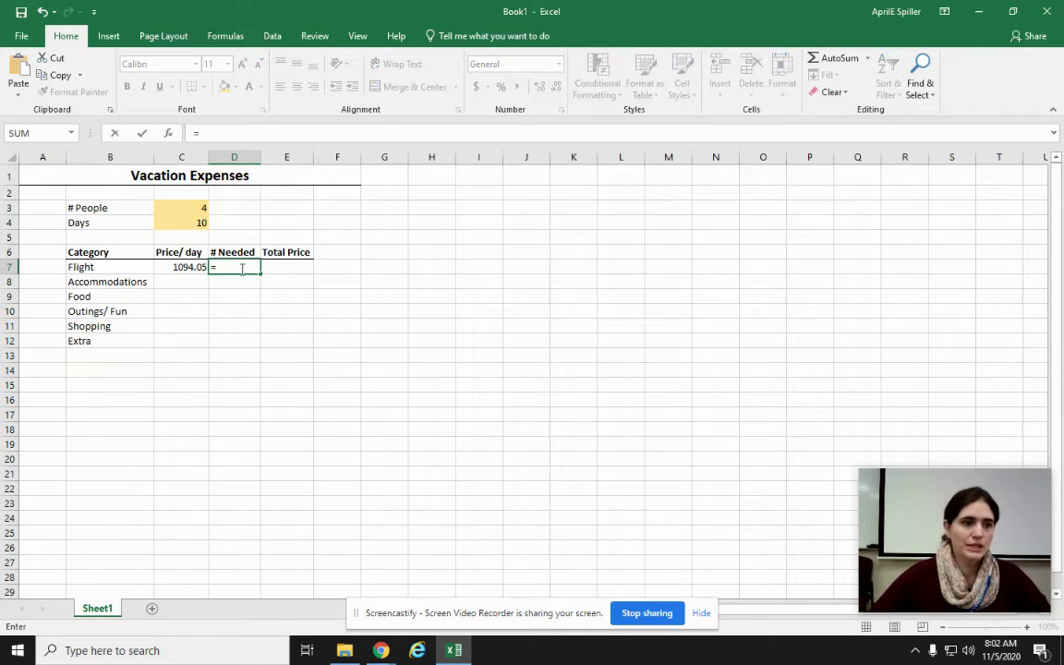
pyautogui.click(169, 211)
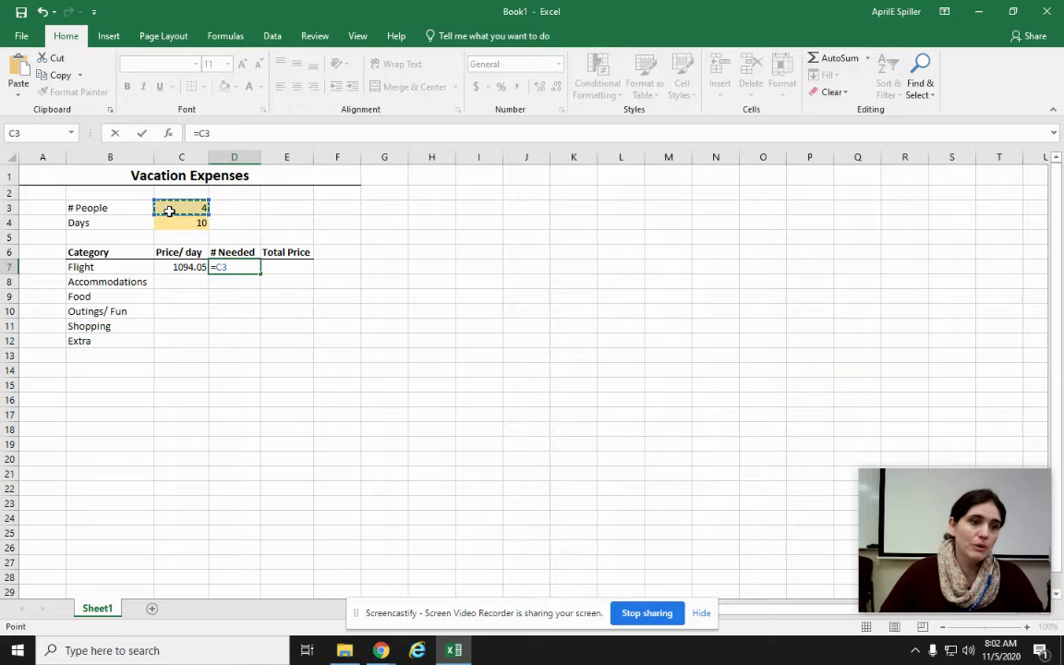
pyautogui.press('Return')
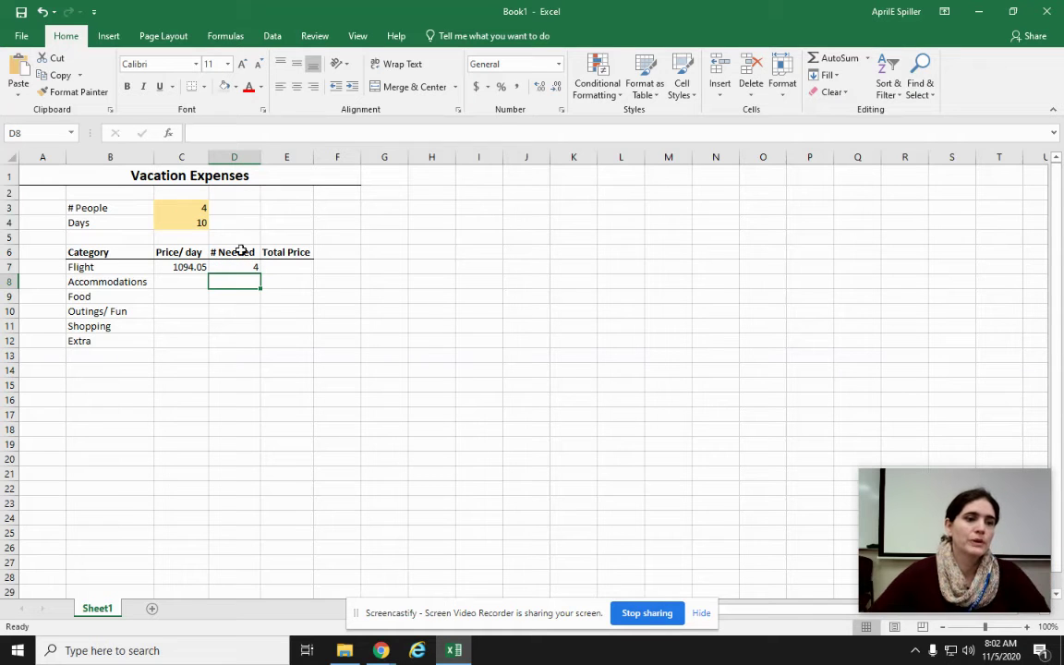
# - Calculate the Flight total price in E7 by multiplying price by number needed with =C7*D7
pyautogui.click(301, 268)
pyautogui.write('=')
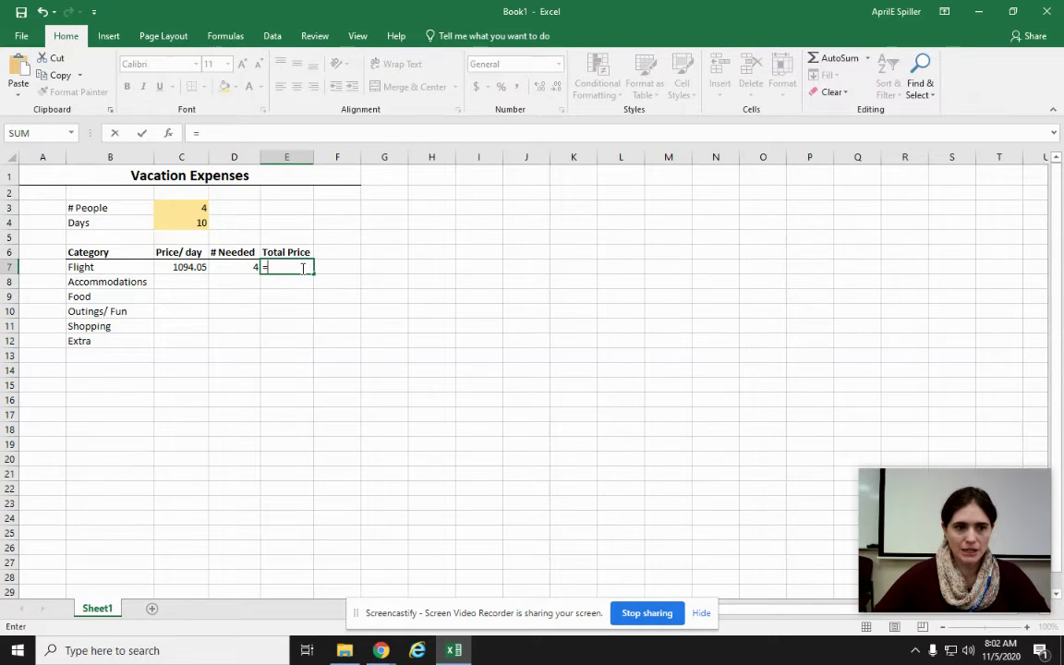
pyautogui.click(181, 267)
pyautogui.write('*')
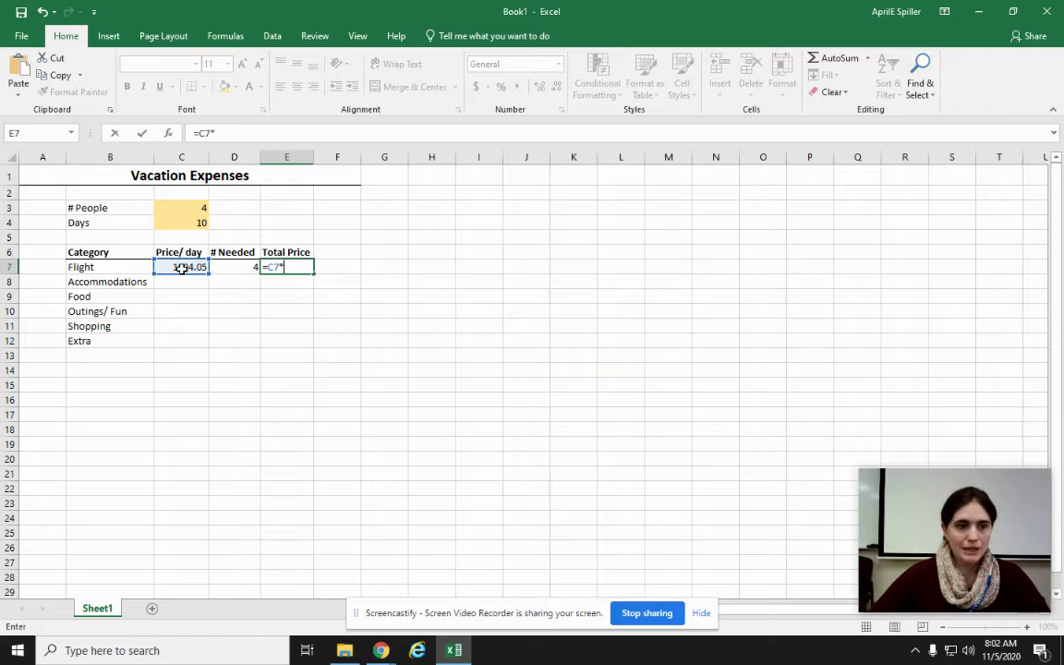
pyautogui.click(217, 267)
pyautogui.press('Return')
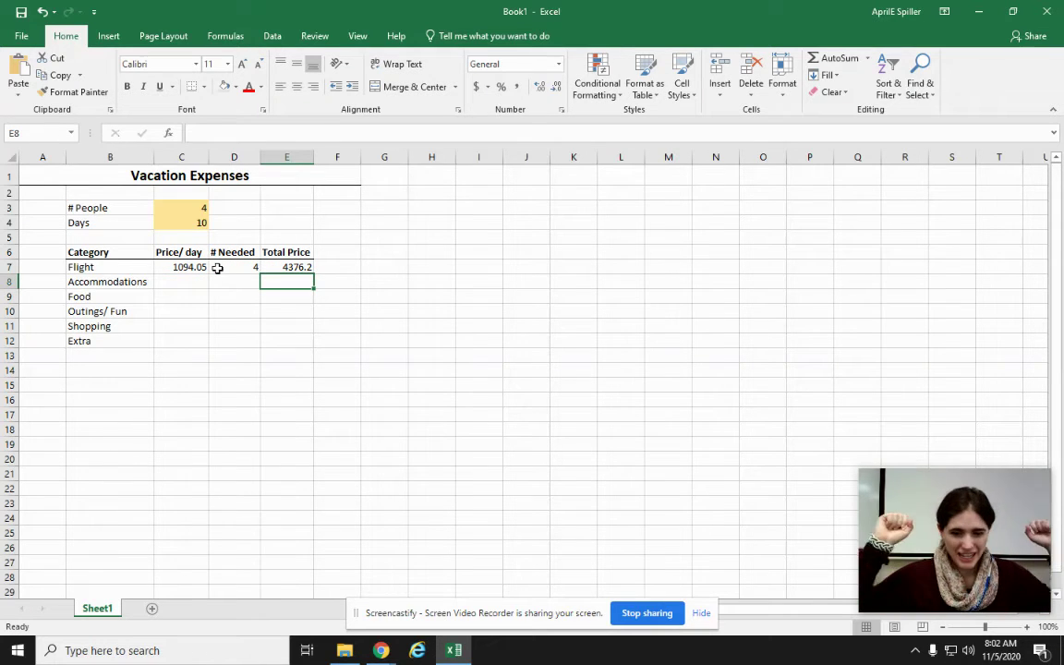
# - Switch to Chrome and examine the Travelocity listing for the 3 Bedroom Accommodation in Aurskog, including location, amenities, dates and nightly price
pyautogui.click(126, 295)
pyautogui.click(128, 282)
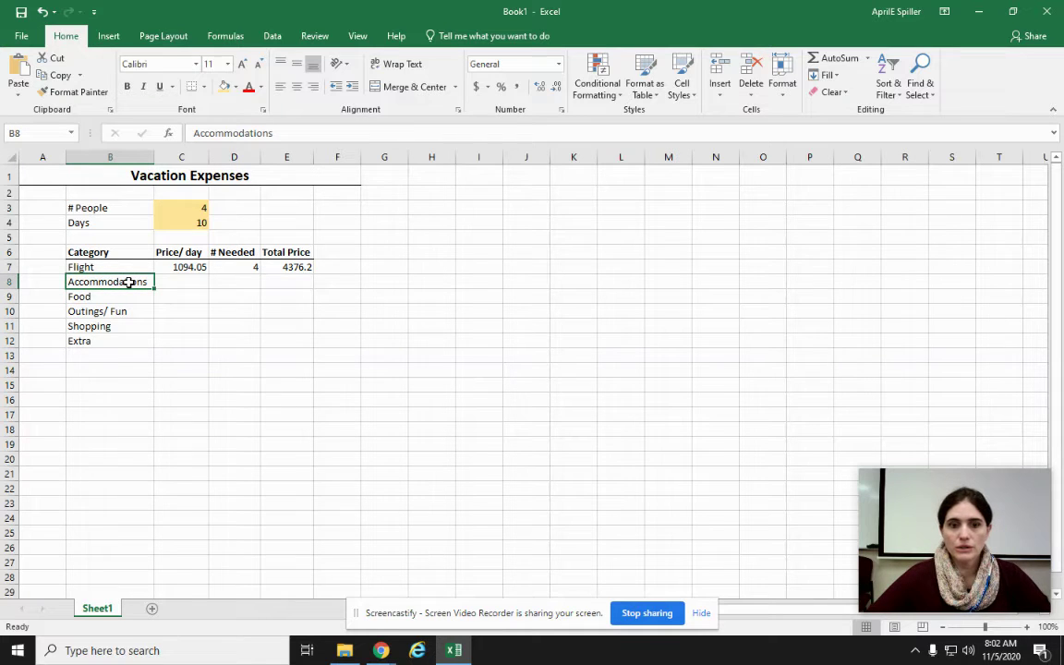
pyautogui.click(381, 650)
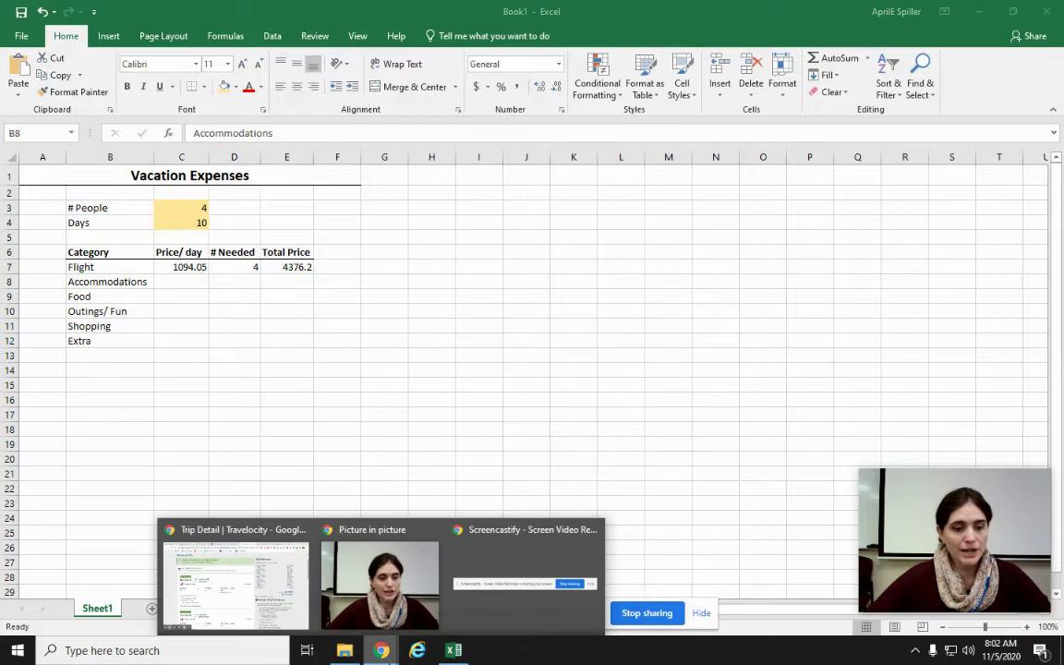
pyautogui.click(264, 533)
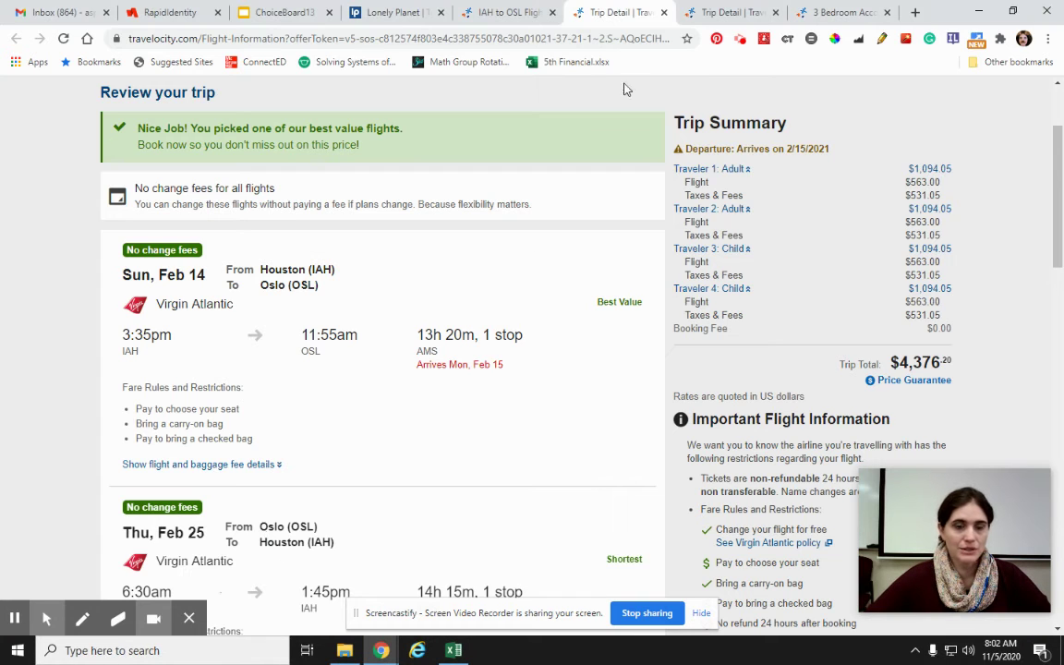
pyautogui.click(843, 15)
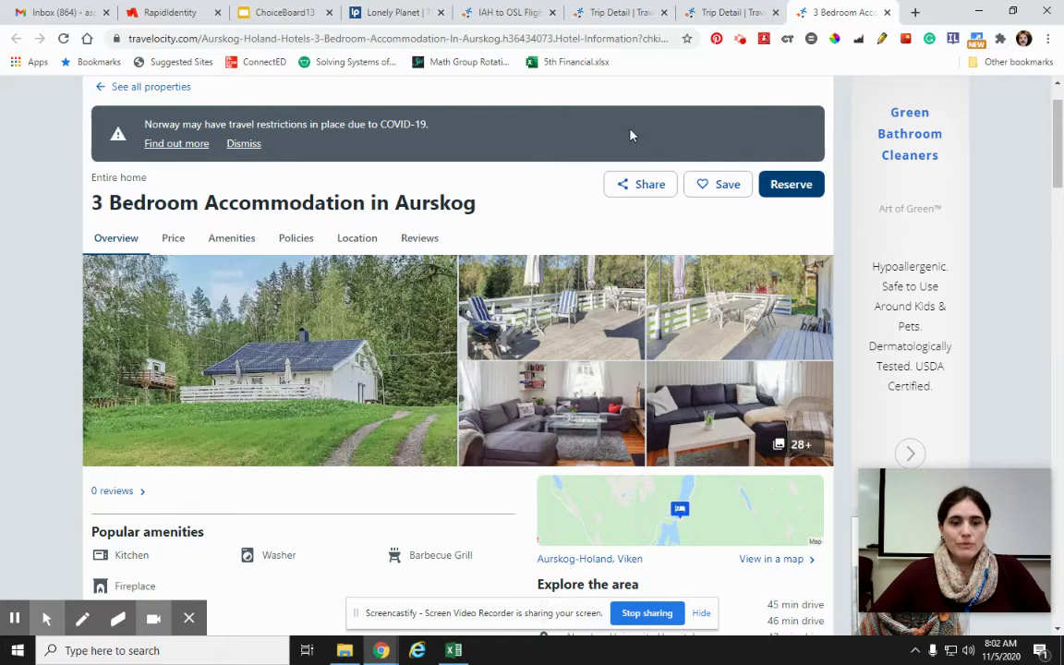
pyautogui.scroll(1, 647, 129)
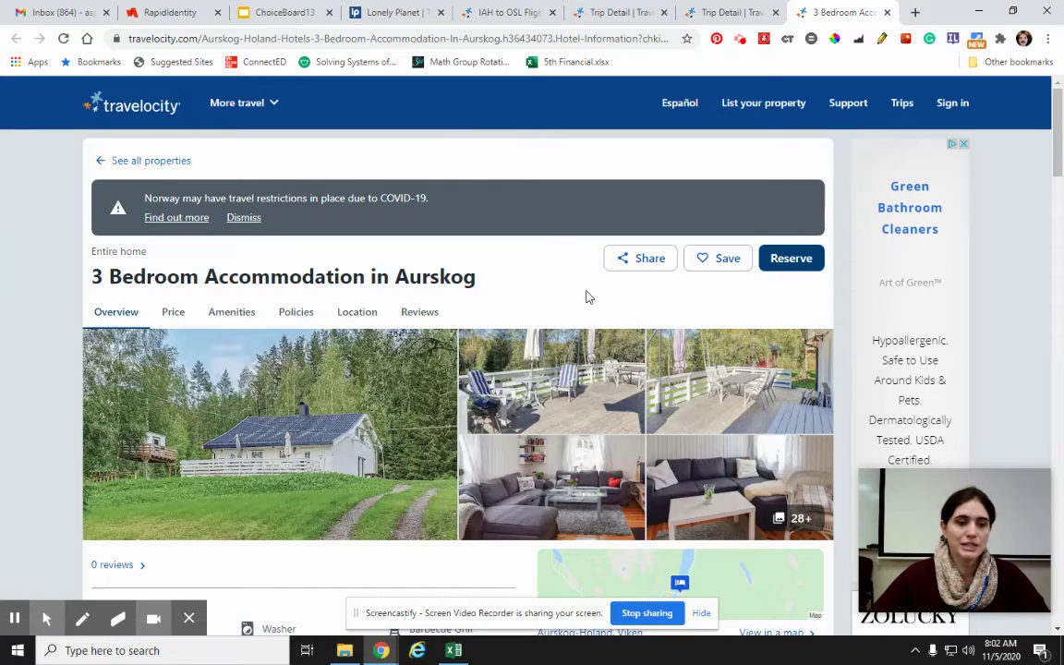
pyautogui.scroll(-4, 587, 298)
pyautogui.scroll(-1, 561, 270)
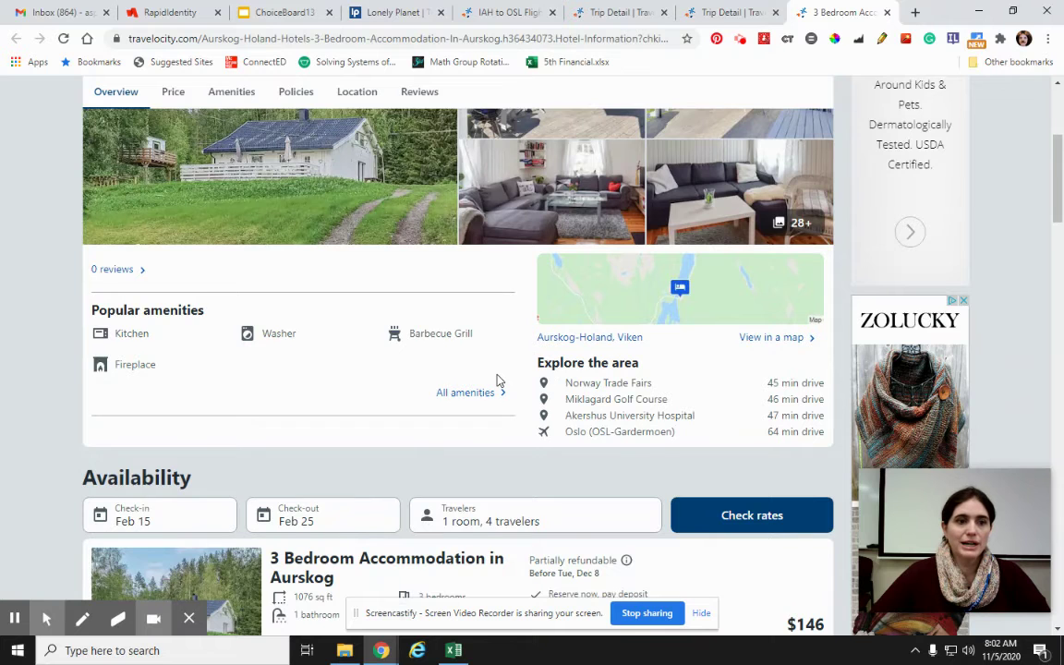
pyautogui.scroll(4, 496, 379)
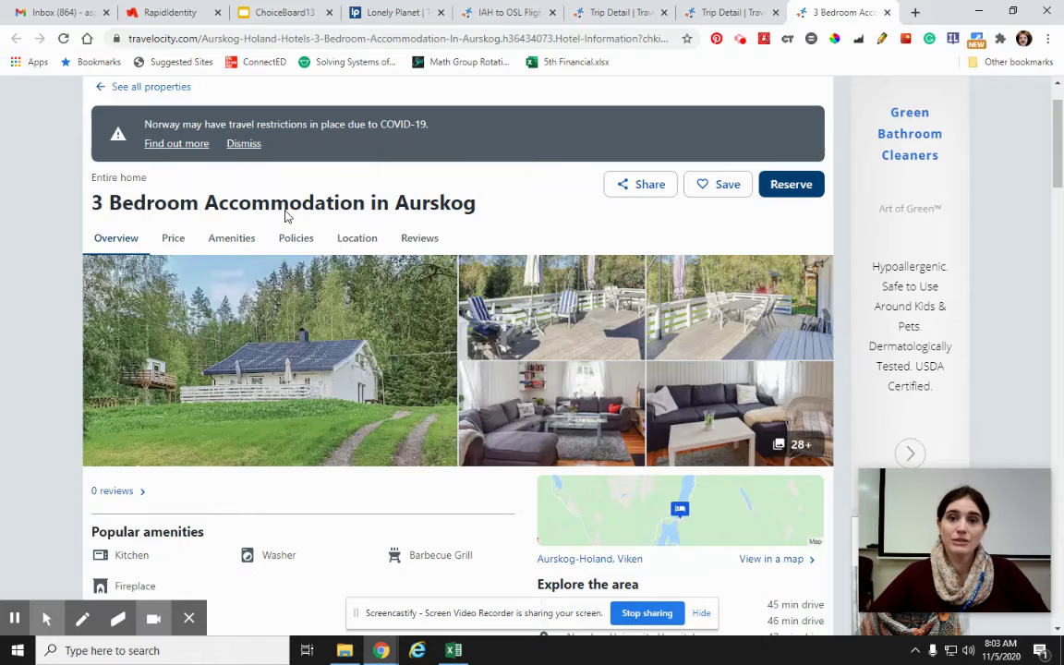
pyautogui.scroll(-3, 435, 404)
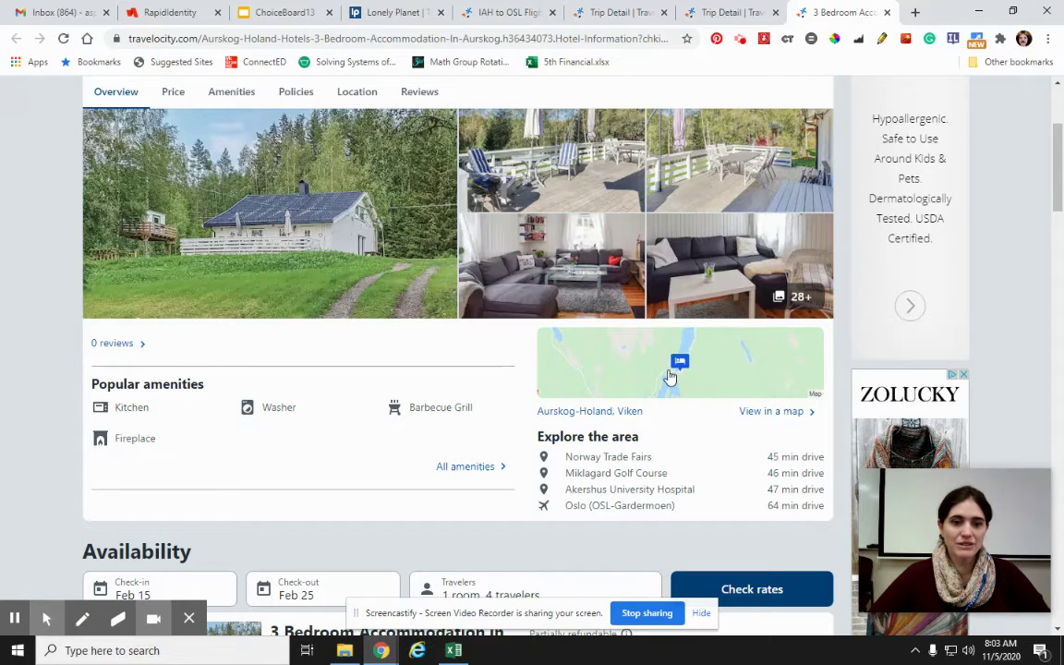
pyautogui.scroll(3, 485, 385)
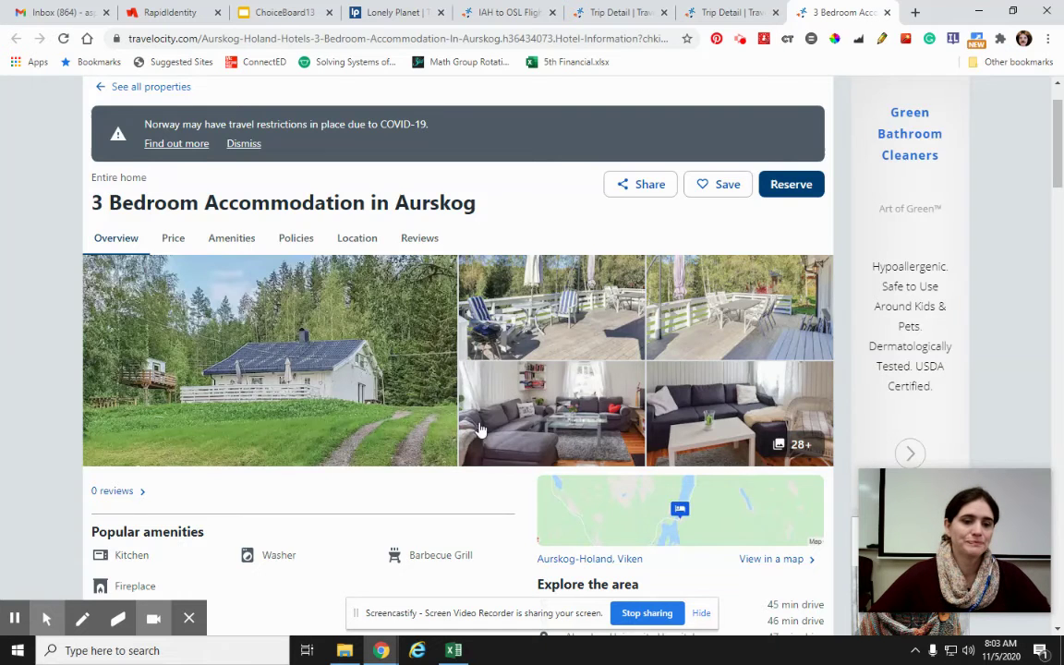
pyautogui.scroll(-3, 434, 406)
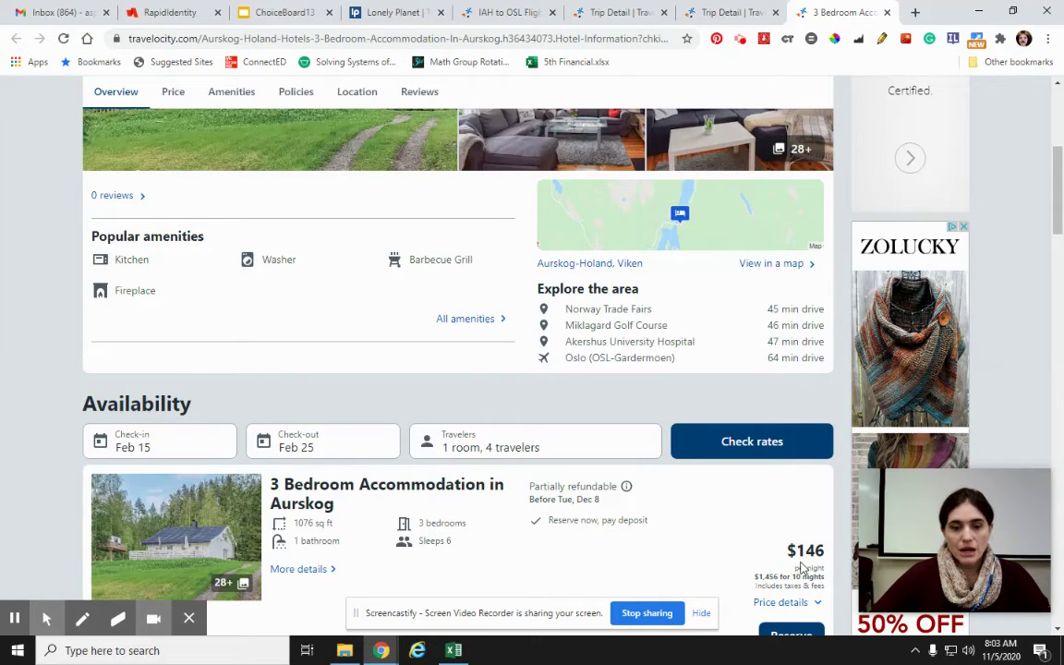
# - Switch to Excel and enter 146 as the Accommodations price per day in C8
pyautogui.click(453, 651)
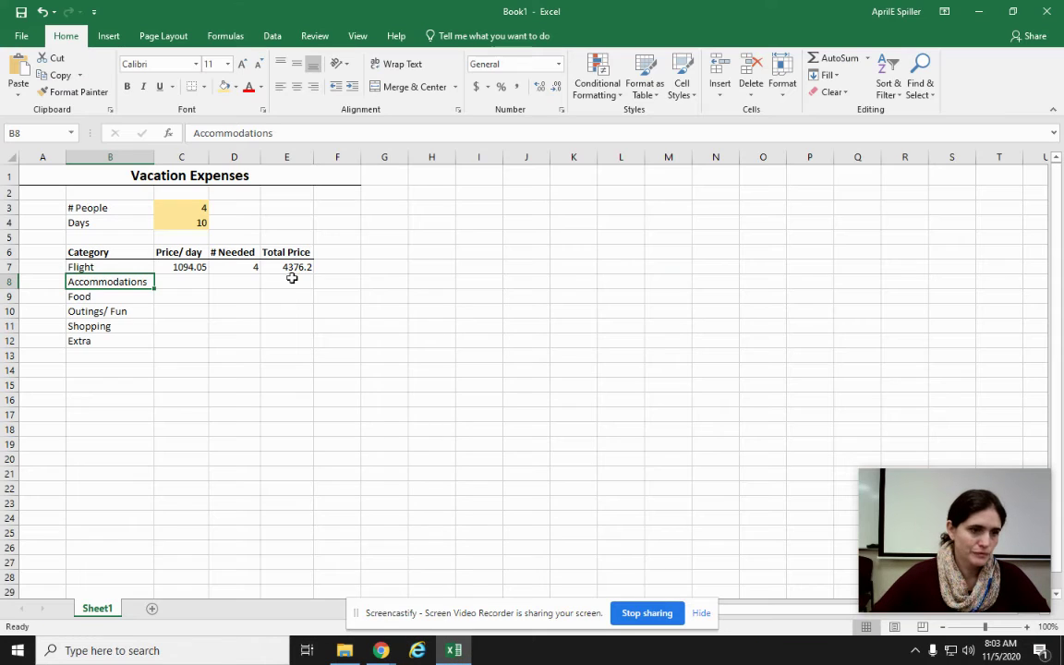
pyautogui.click(184, 281)
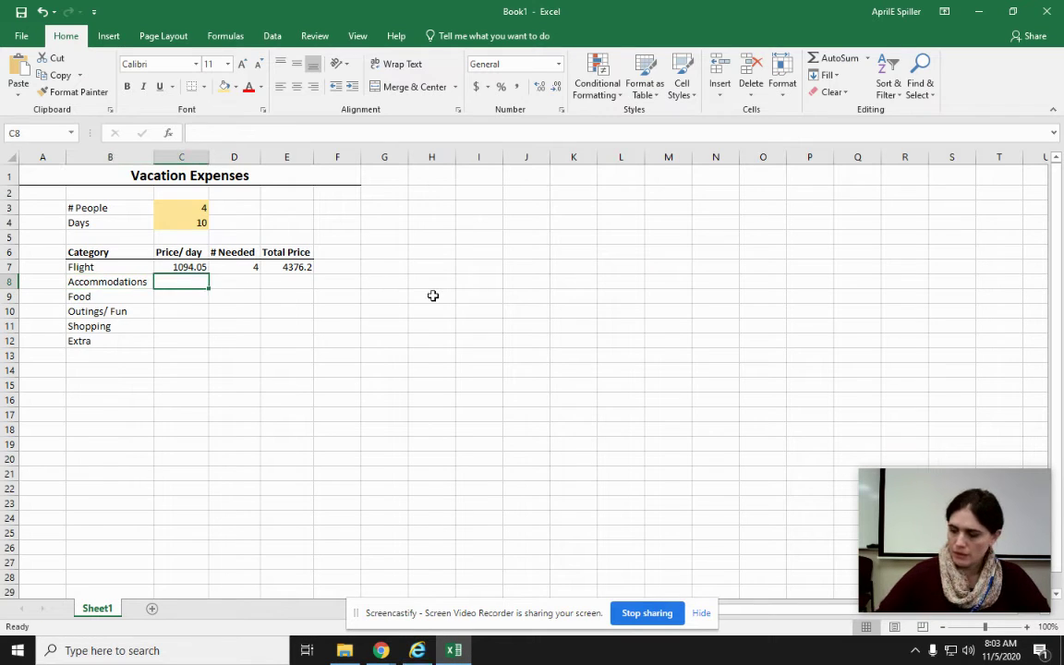
pyautogui.write('146')
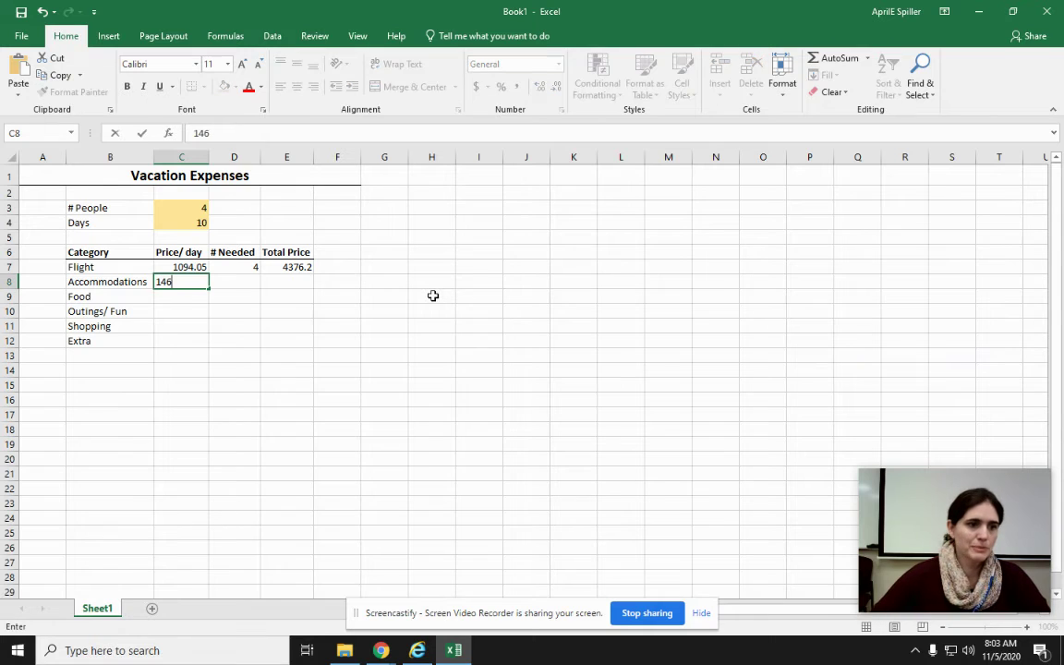
# - Set the Accommodations # Needed cell D8 to reference the number of days with =C4
pyautogui.click(226, 282)
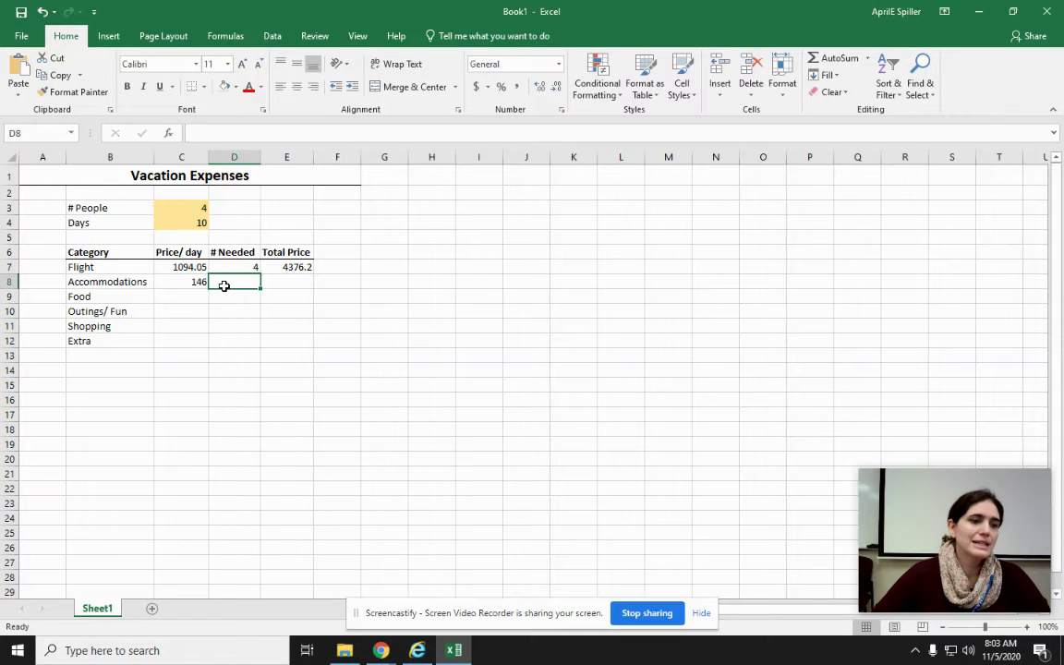
pyautogui.write('=')
pyautogui.click(183, 224)
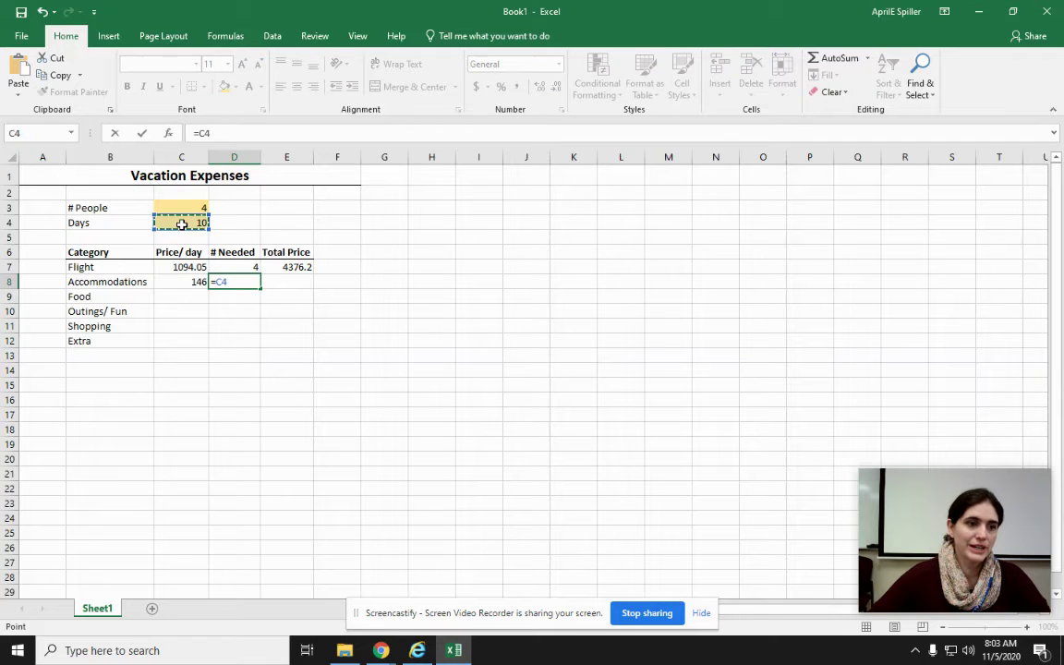
pyautogui.press('Return')
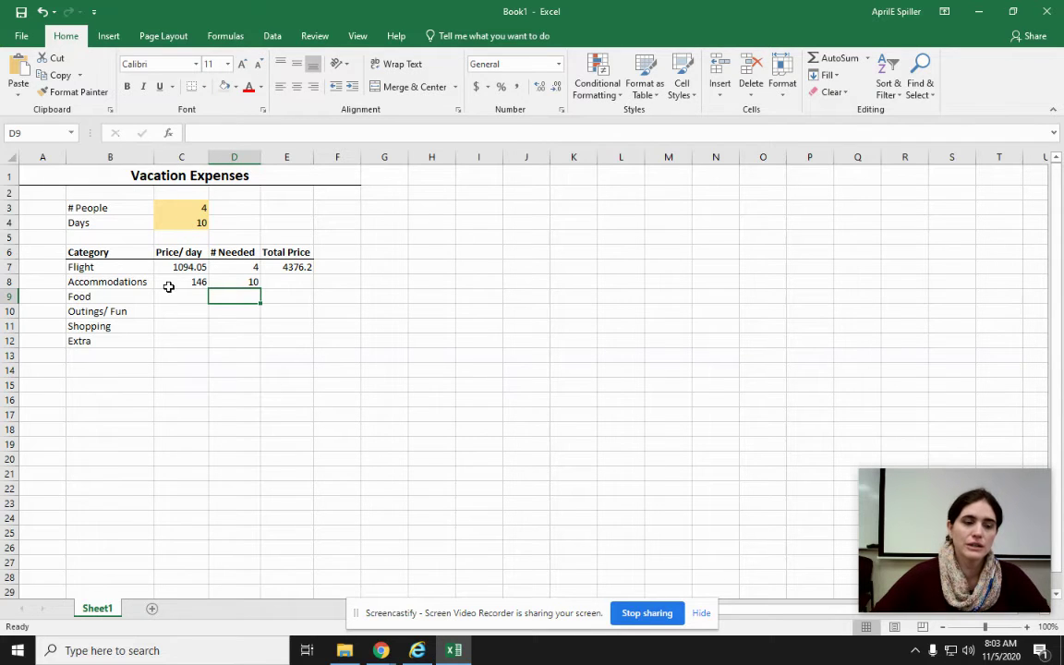
# - Calculate the Accommodations total price in E8 with the formula =C8*D8
pyautogui.click(294, 282)
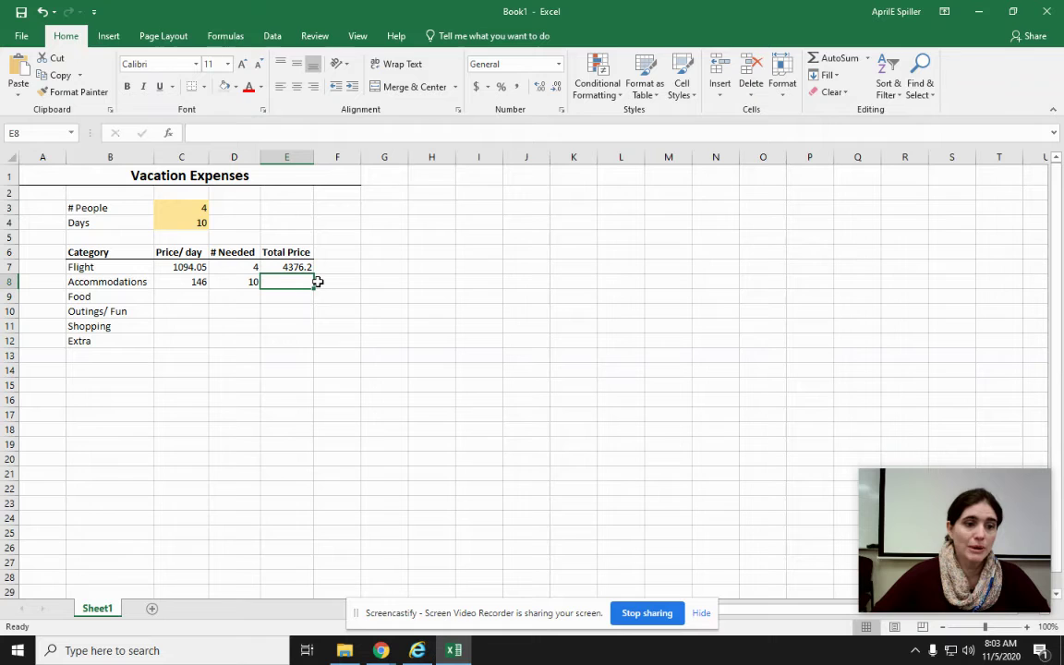
pyautogui.write('=')
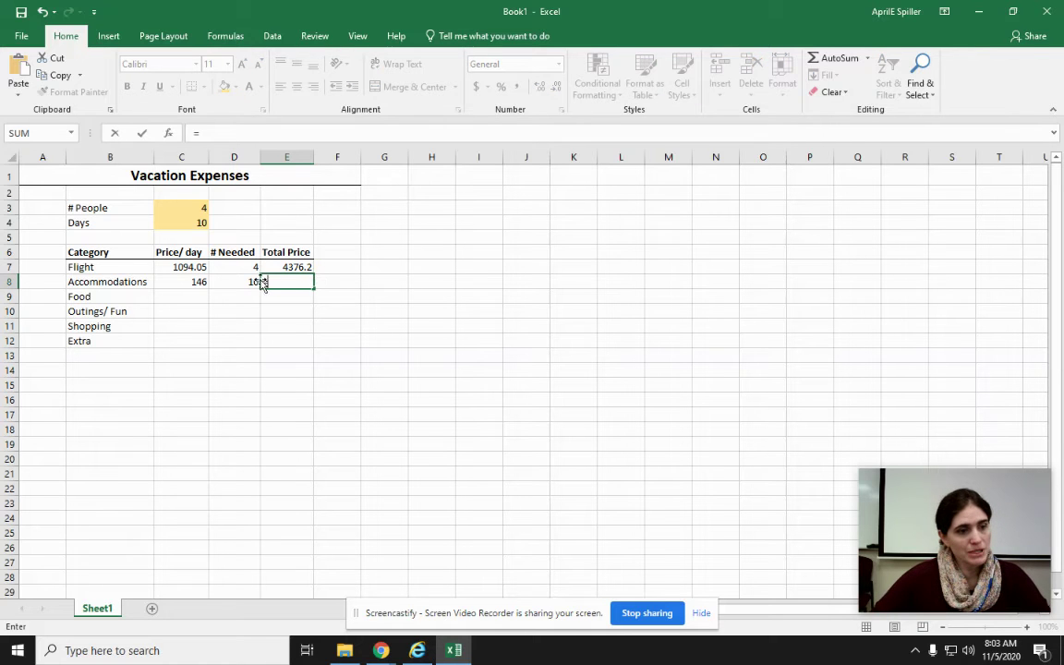
pyautogui.click(173, 280)
pyautogui.write('*')
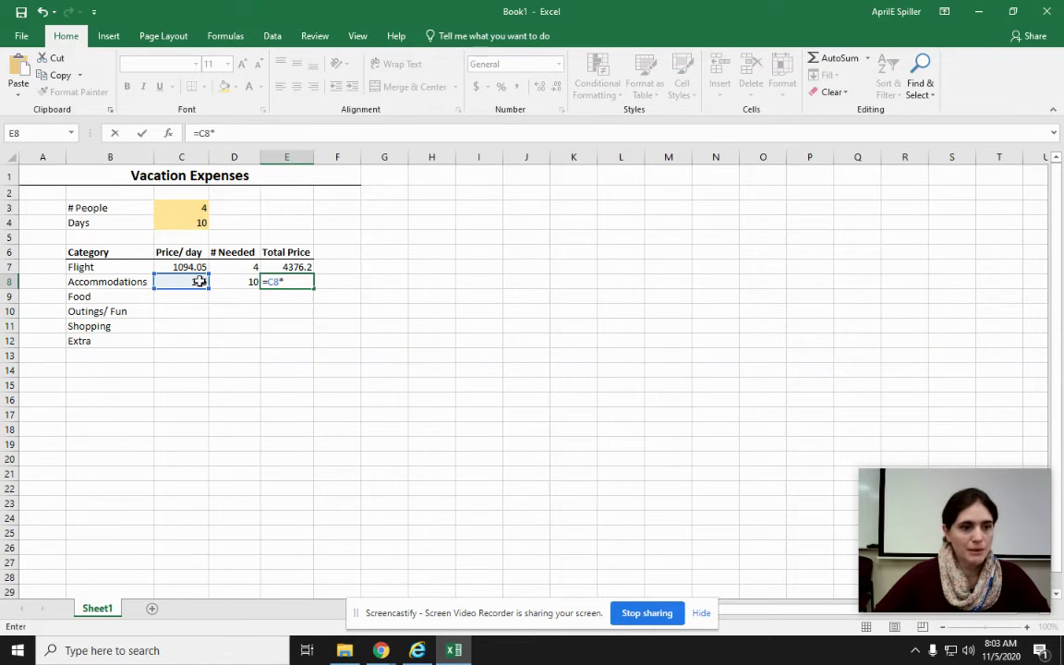
pyautogui.click(231, 281)
pyautogui.press('Return')
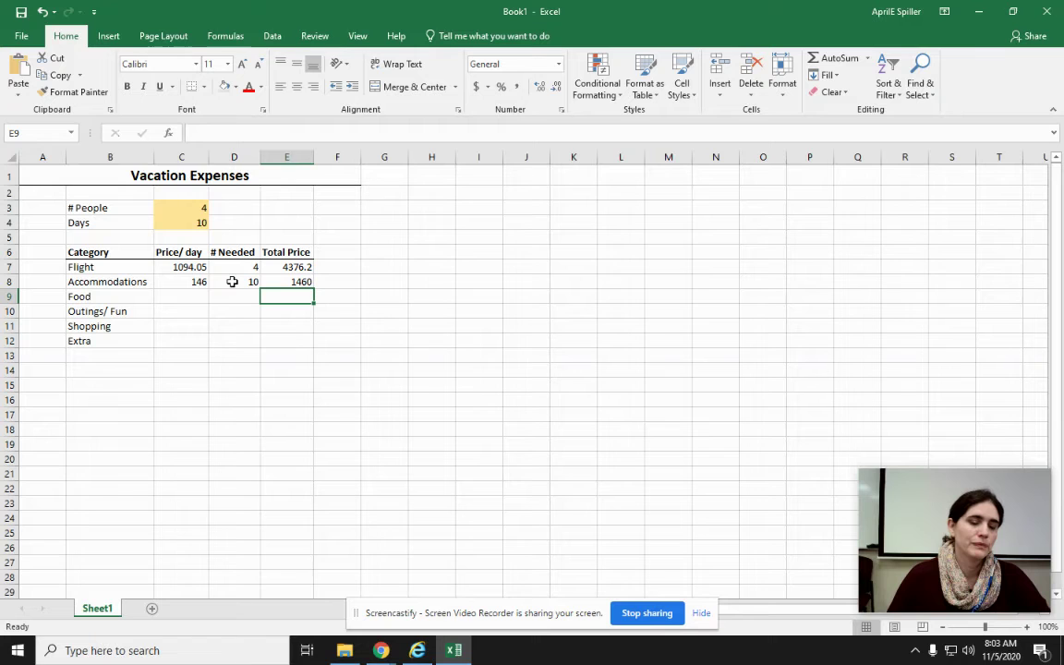
# - Select the Food price cell C9, then switch to Chrome and try to explore what's unique in Norway on Lonely Planet
pyautogui.click(176, 297)
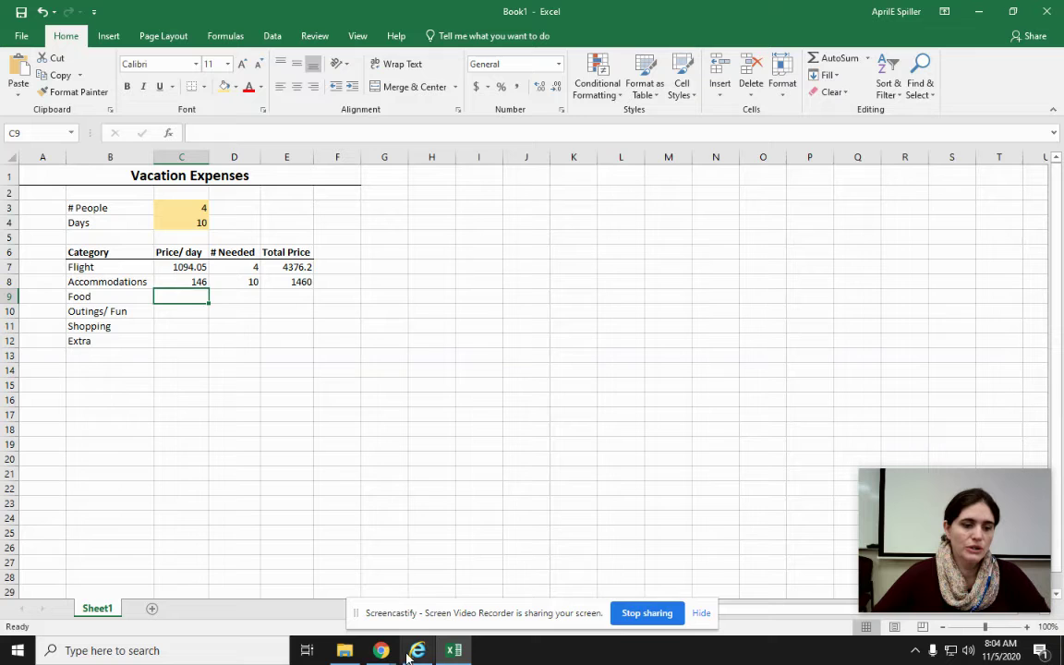
pyautogui.click(374, 656)
pyautogui.click(270, 533)
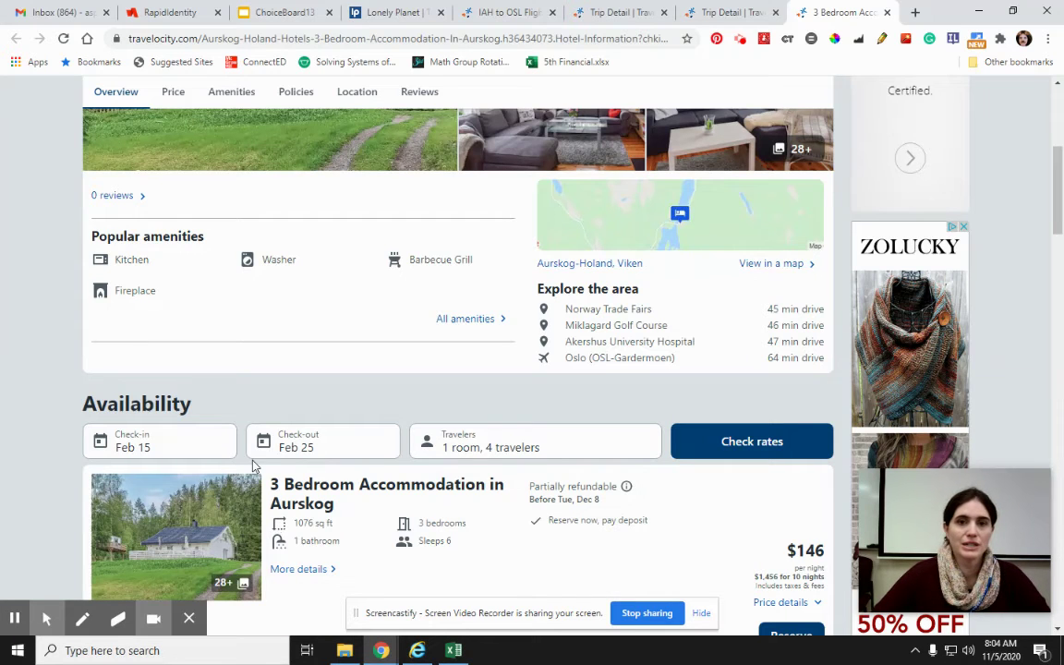
pyautogui.scroll(5, 430, 455)
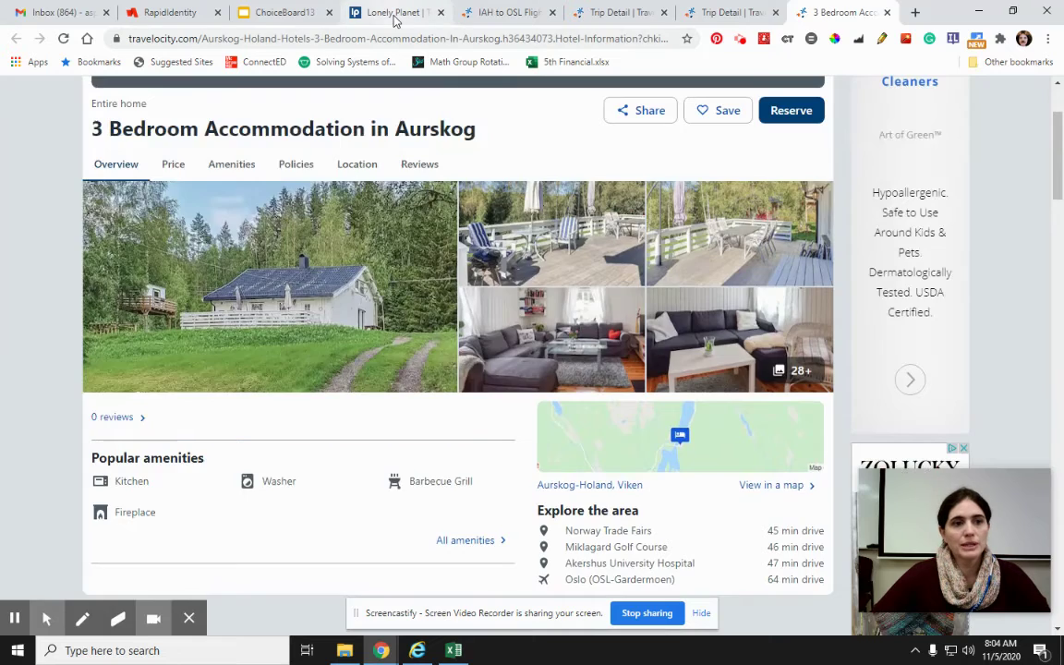
pyautogui.click(394, 13)
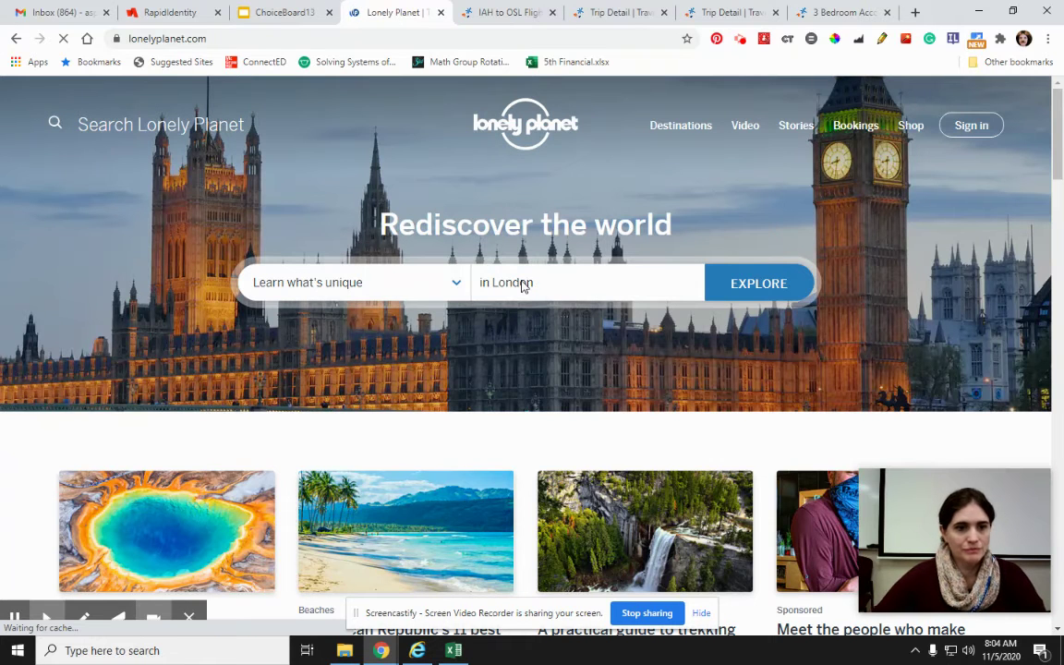
pyautogui.click(580, 289)
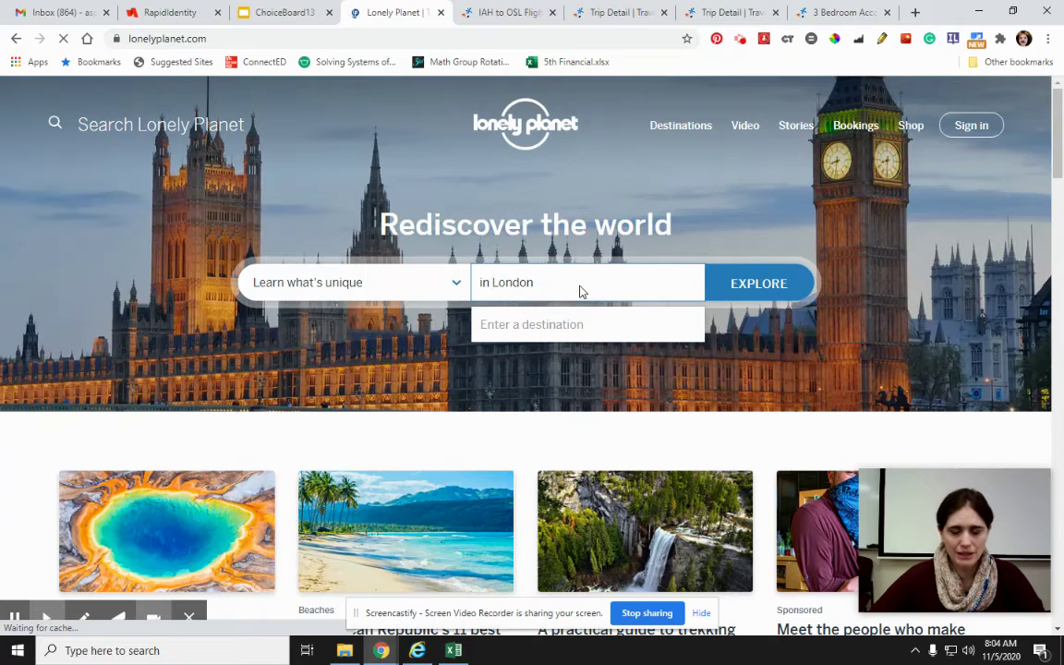
pyautogui.write('Norway')
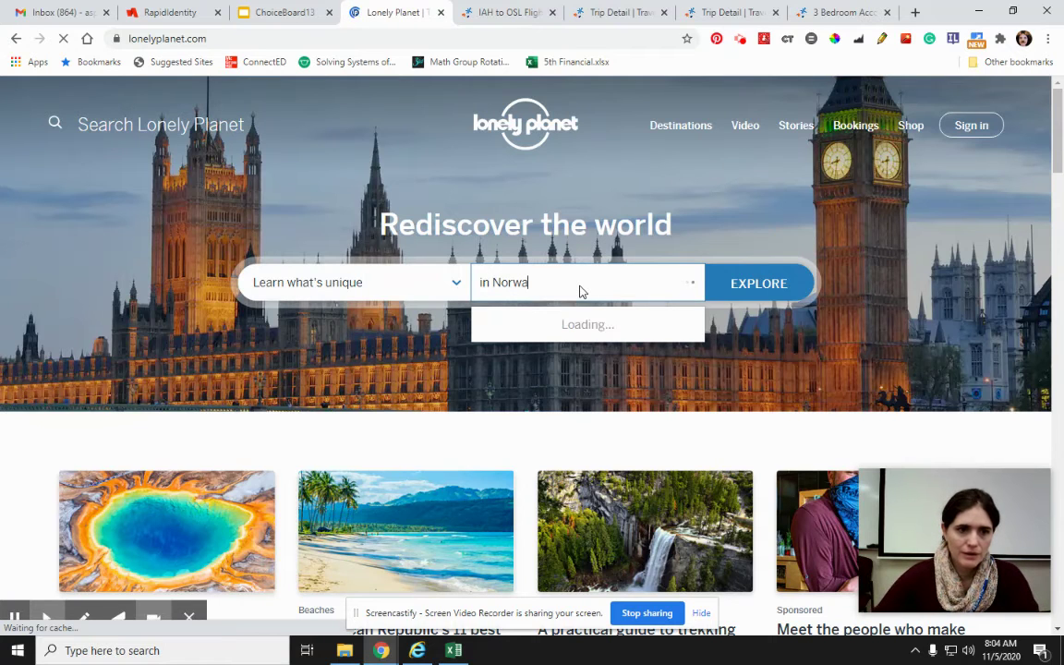
pyautogui.click(758, 290)
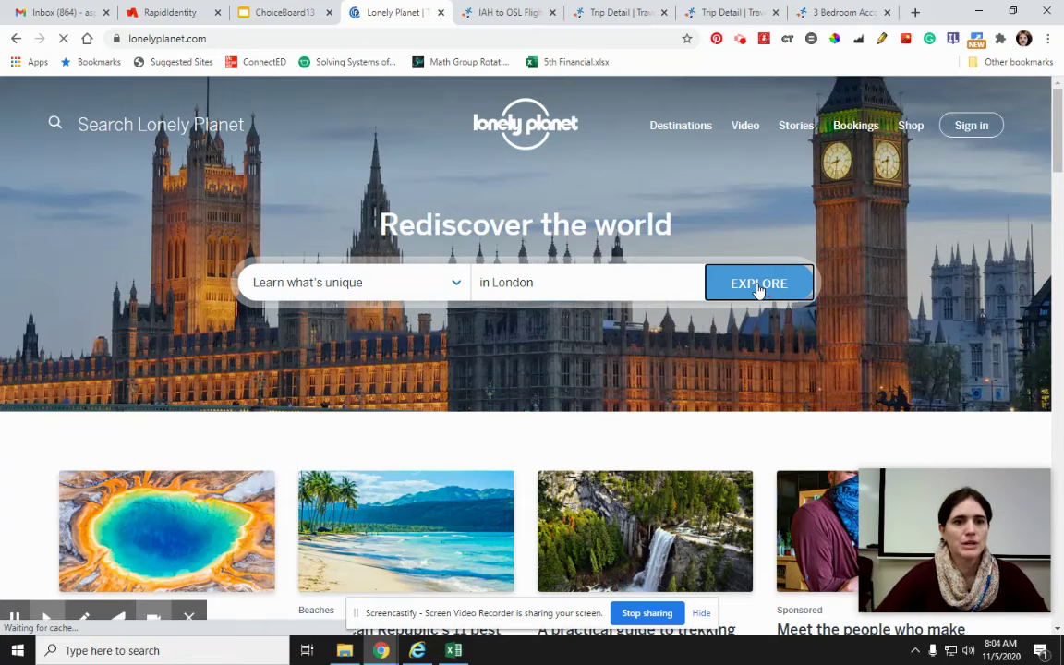
# - Look over the London destination page on Lonely Planet, then switch back to the Excel workbook
pyautogui.moveTo(686, 130)
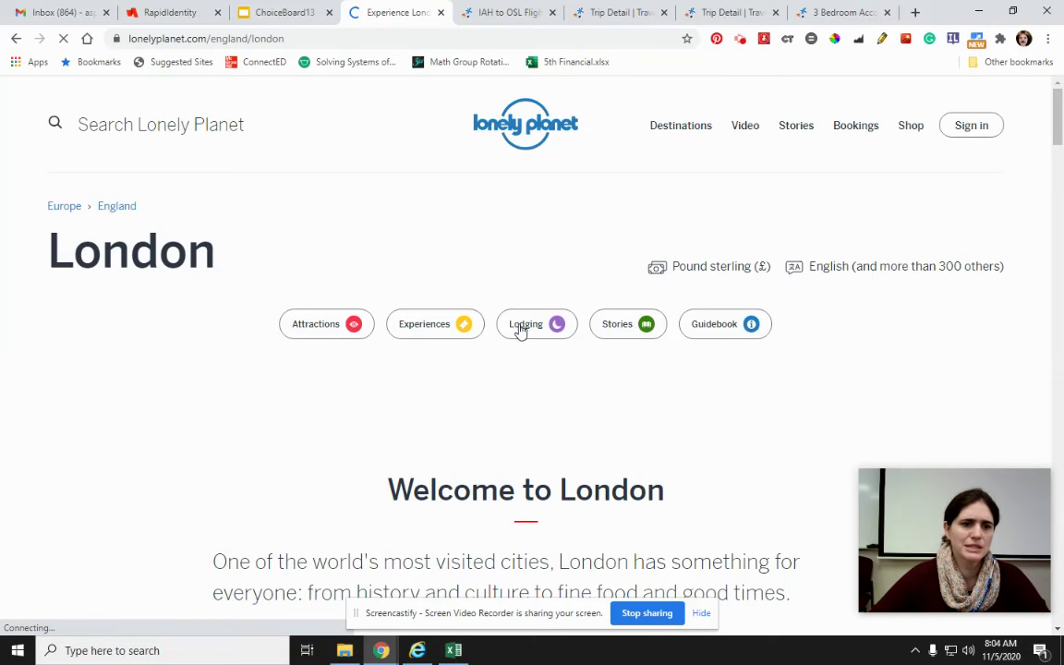
pyautogui.scroll(-8, 435, 396)
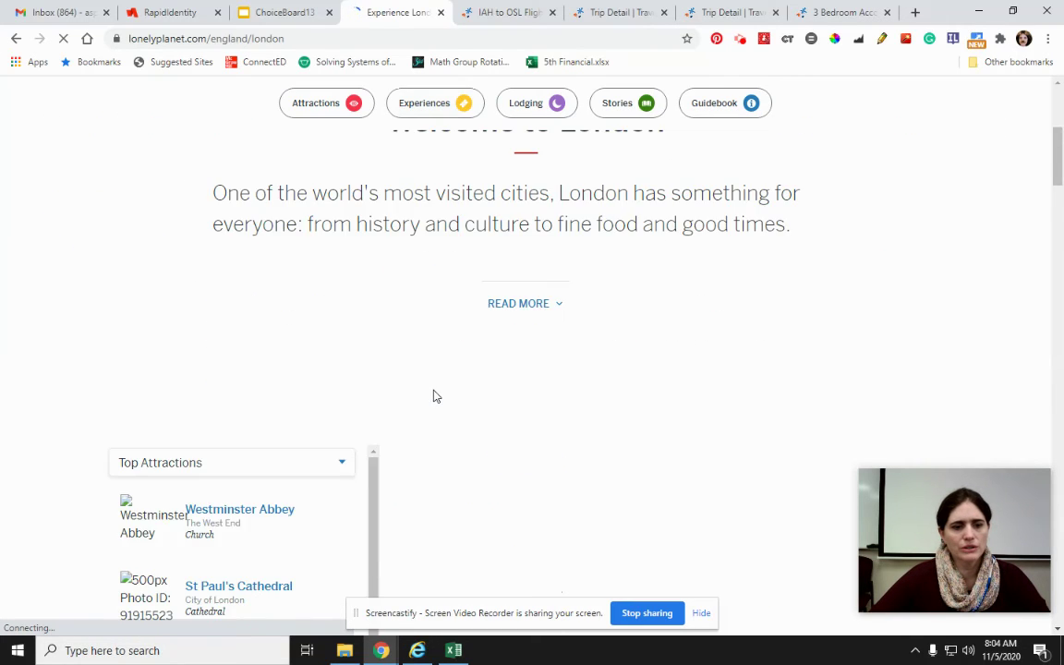
pyautogui.scroll(3, 434, 397)
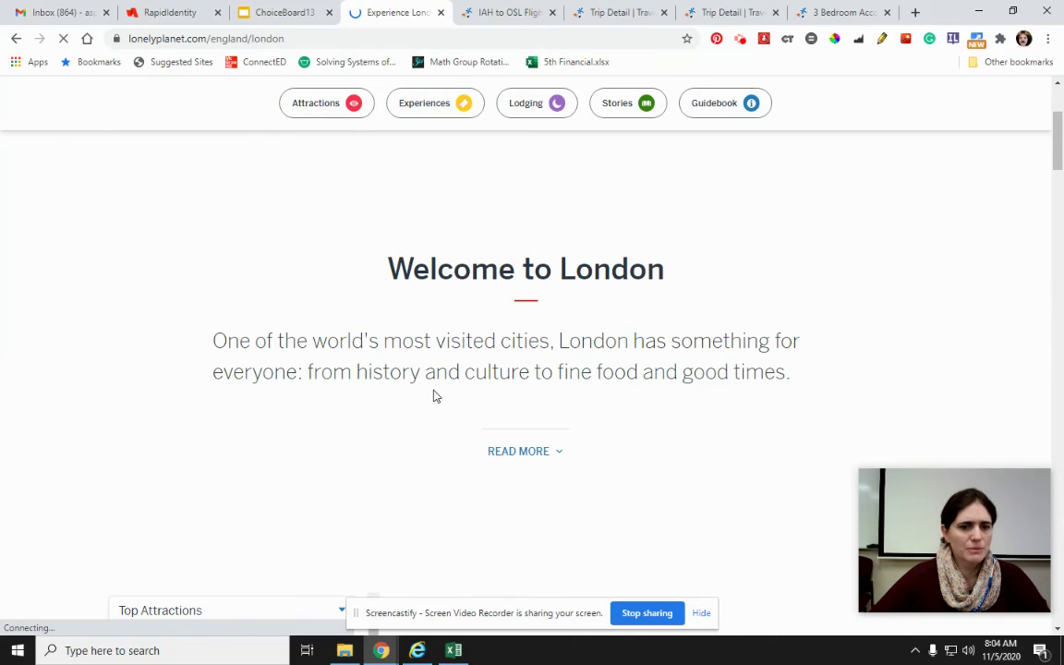
pyautogui.scroll(3, 434, 397)
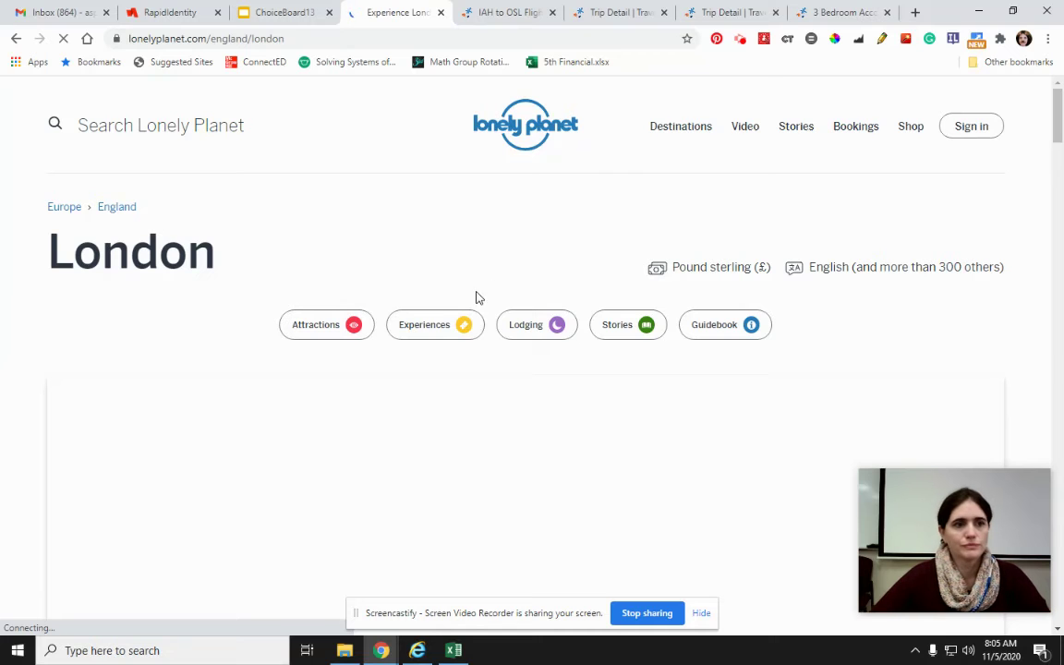
pyautogui.click(453, 650)
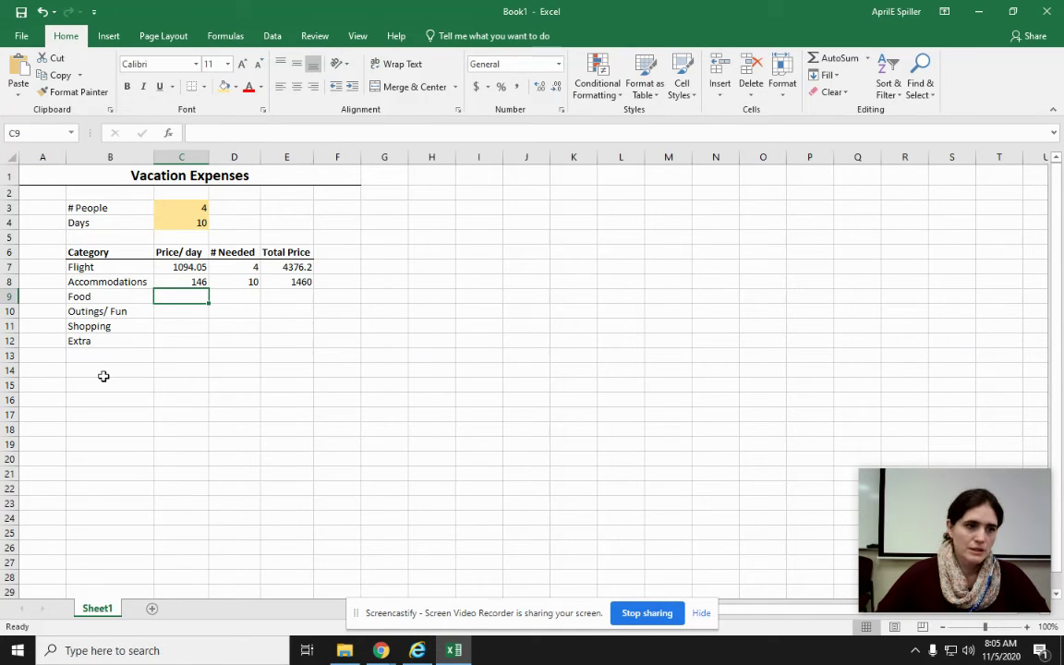
# - Enter 50 as the Food price in C9 and calculate its # Needed in D9 with the formula =C3*C4
pyautogui.write('50')
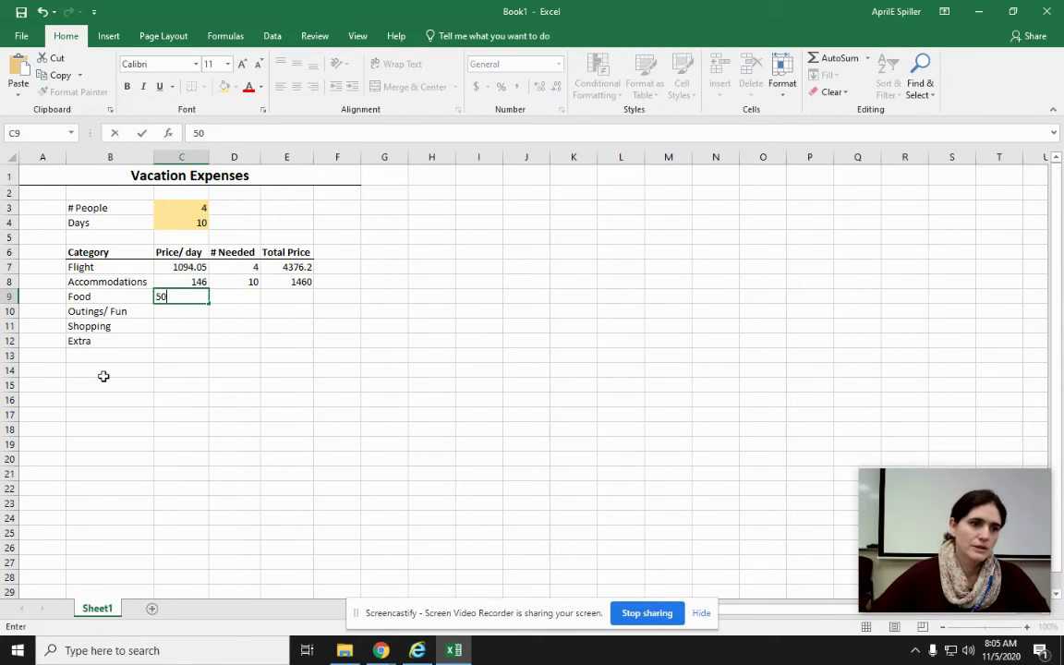
pyautogui.click(258, 462)
pyautogui.click(249, 295)
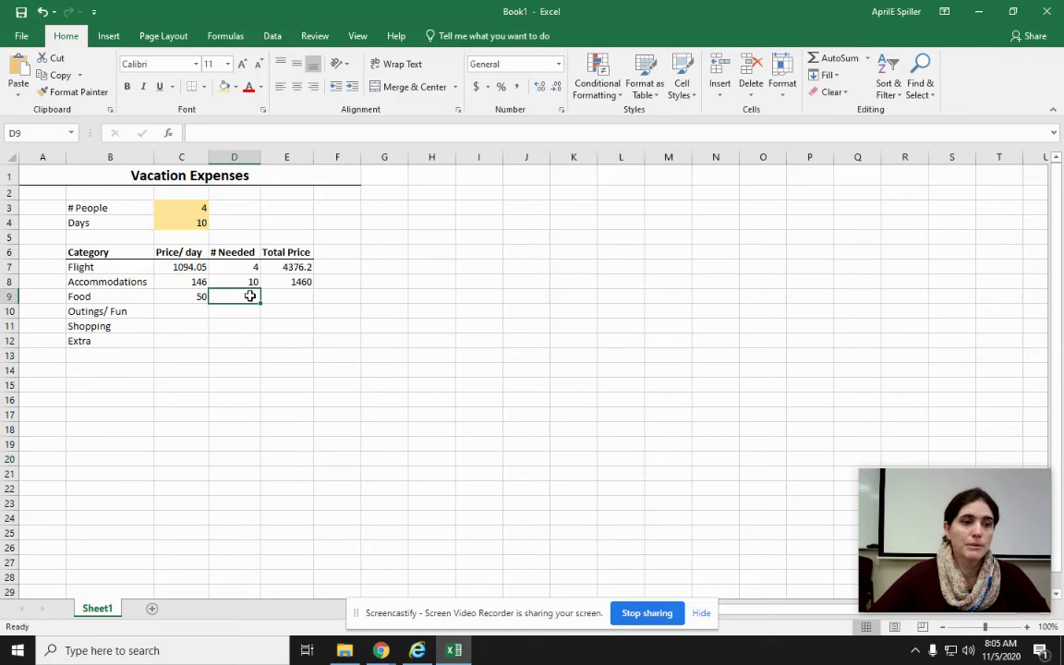
pyautogui.write('=')
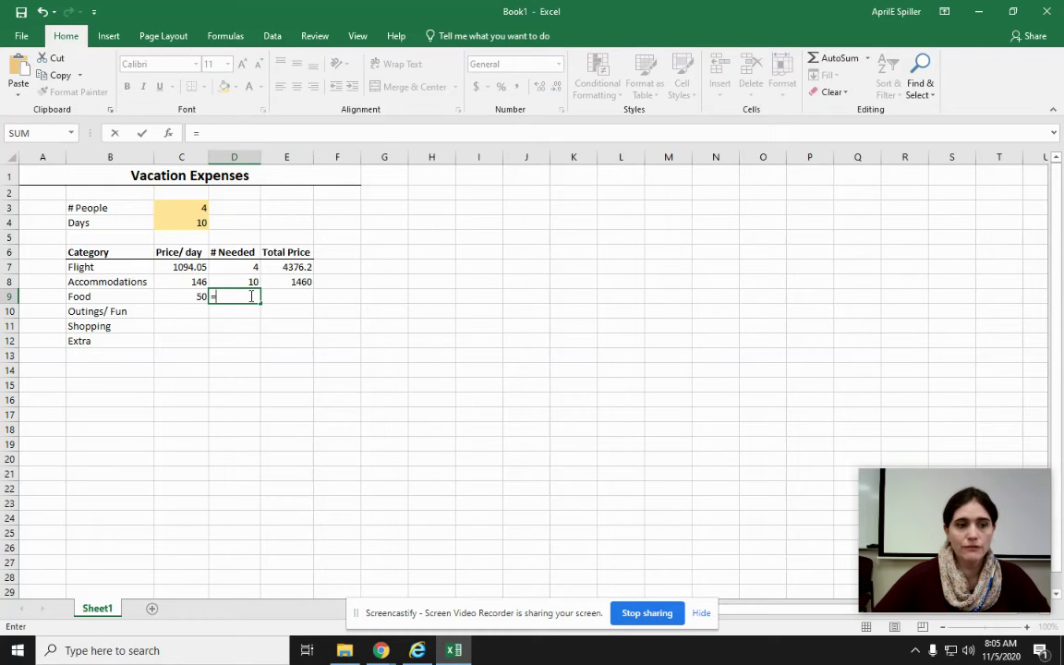
pyautogui.click(175, 211)
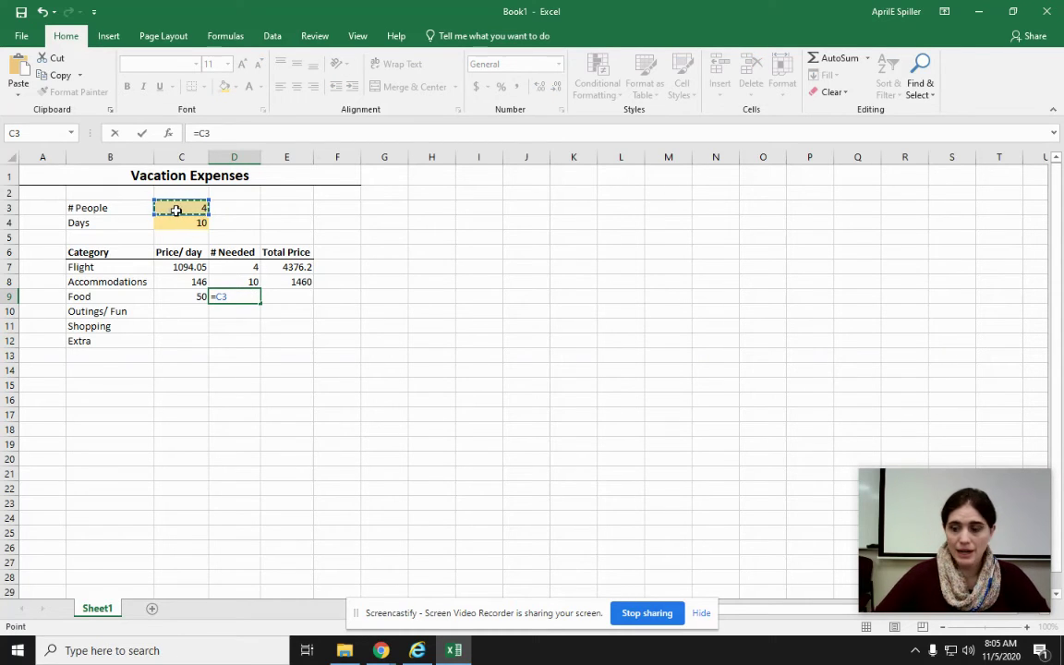
pyautogui.write('*')
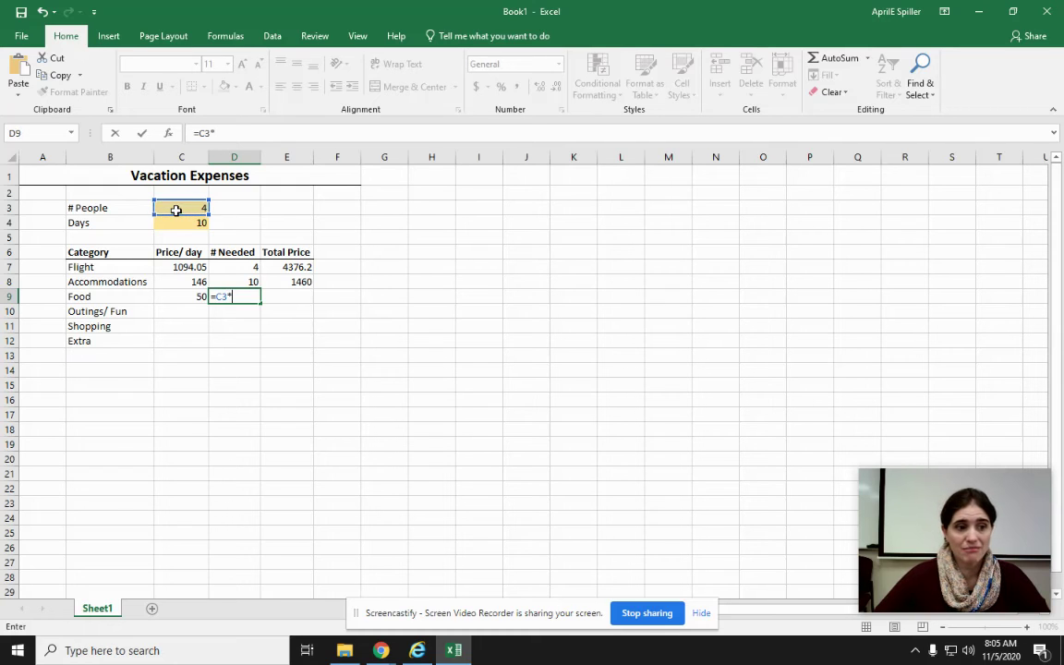
pyautogui.click(175, 225)
pyautogui.press('Return')
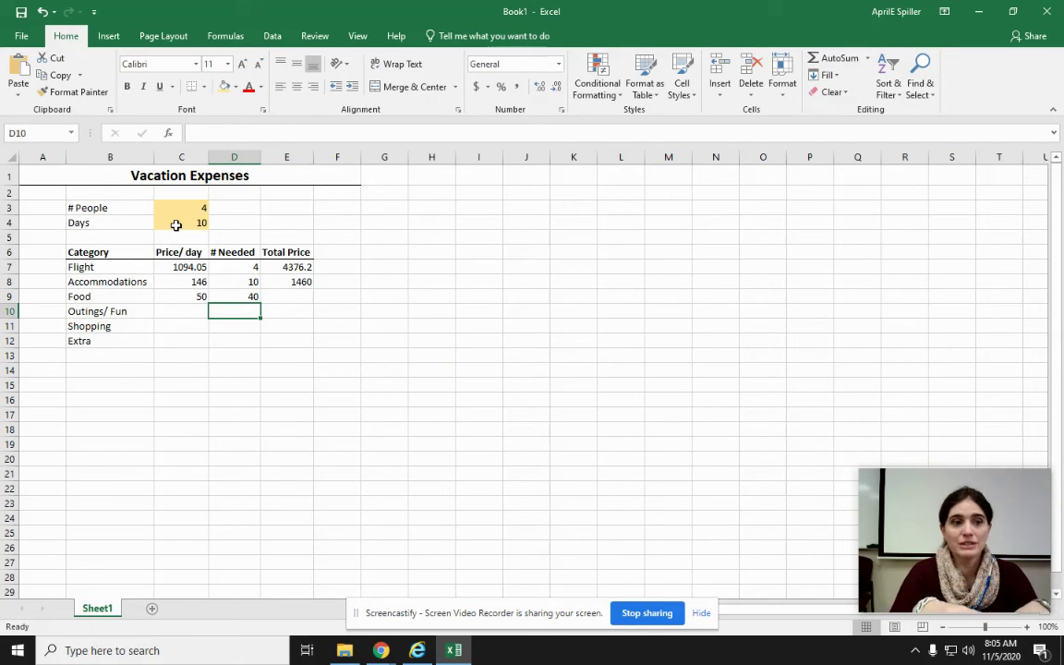
# - Calculate the Food total price in E9 with the formula =C9*D9
pyautogui.click(278, 299)
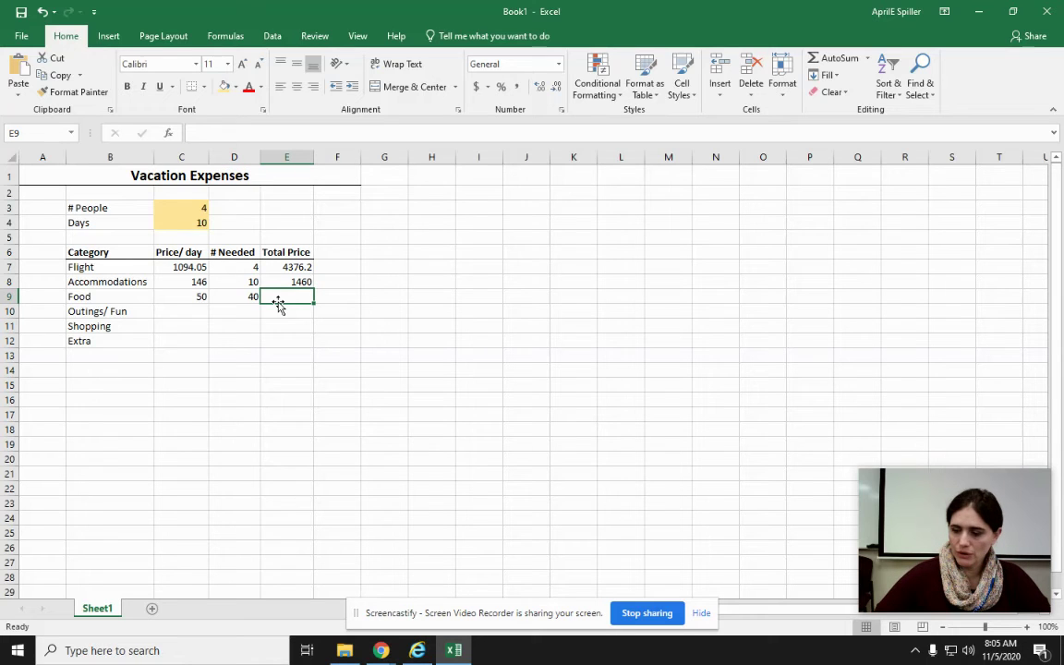
pyautogui.write('=')
pyautogui.click(185, 297)
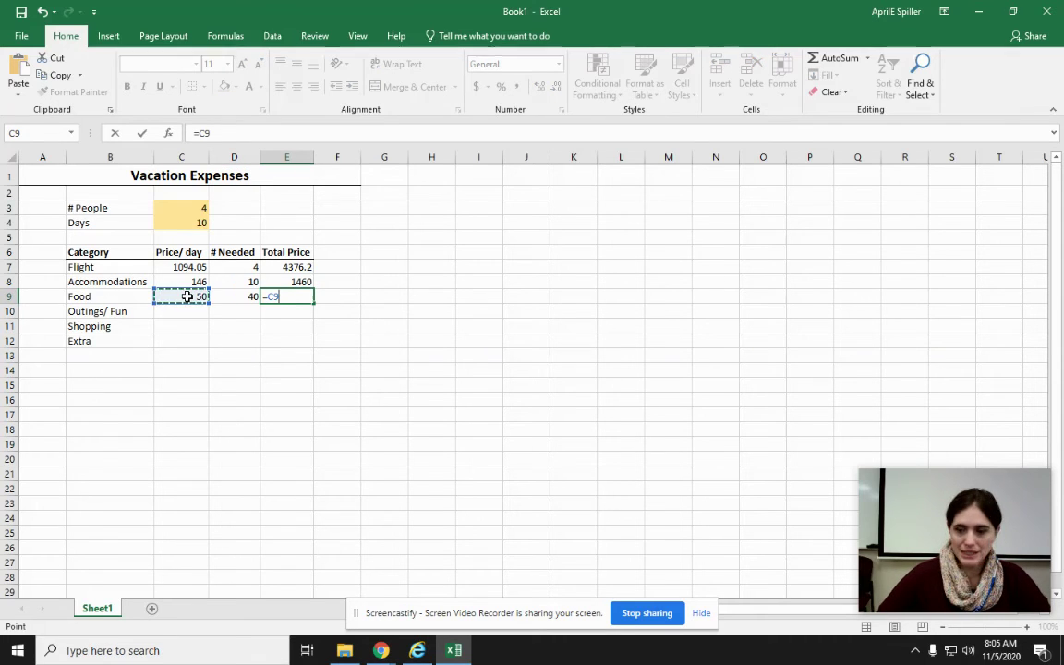
pyautogui.write('*')
pyautogui.click(230, 296)
pyautogui.press('Return')
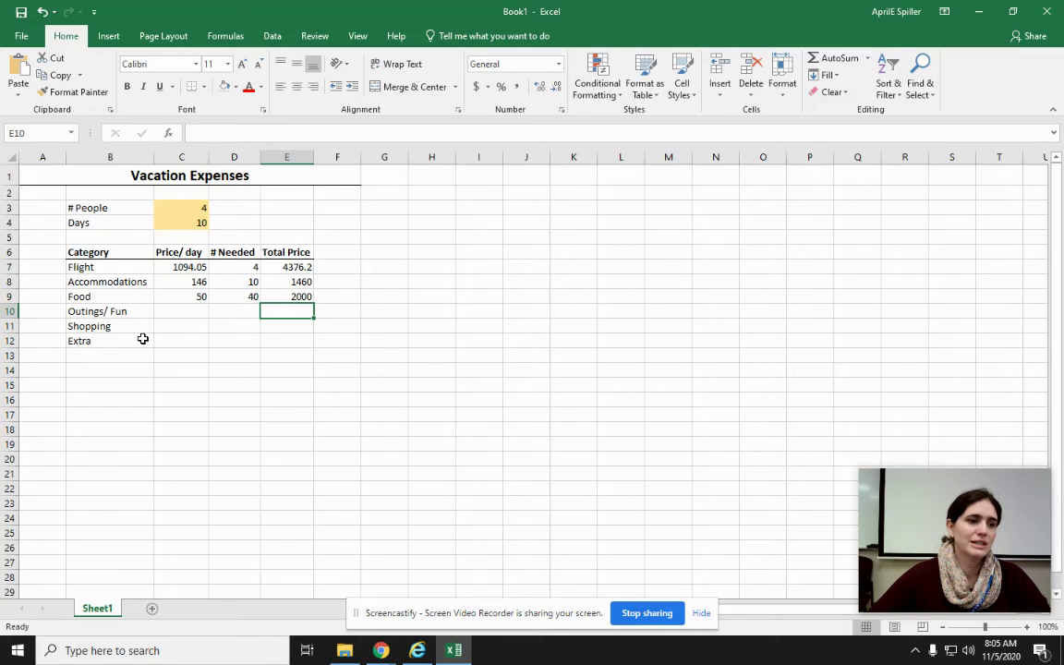
# - Enter 200 as the Outings/ Fun price in C10 and calculate its # Needed in D10 with =C3*3
pyautogui.click(172, 312)
pyautogui.write('200')
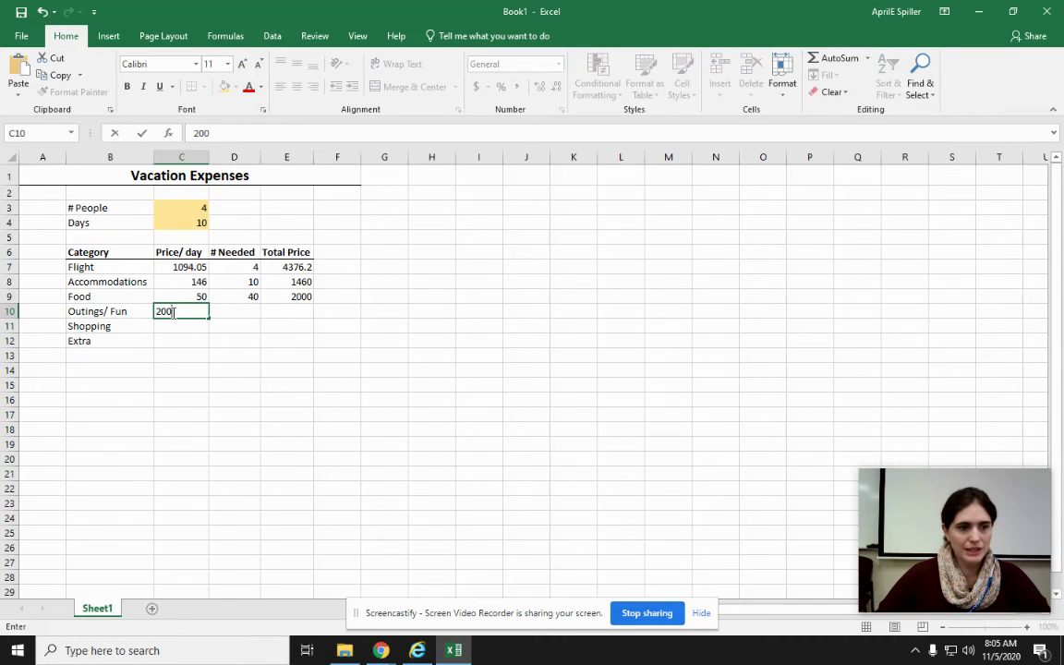
pyautogui.press('Tab')
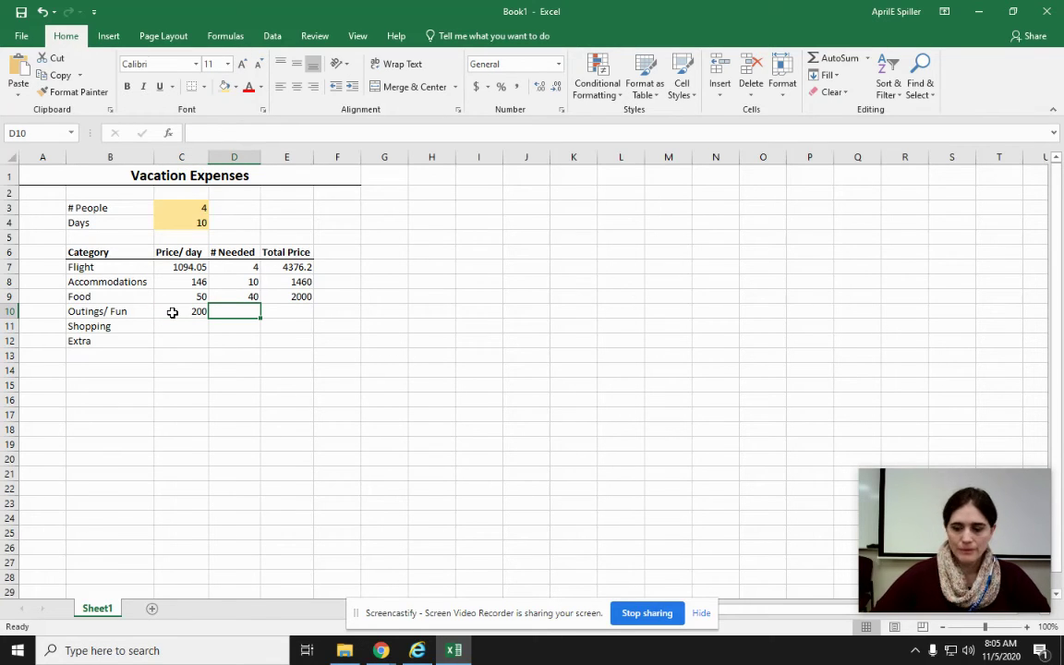
pyautogui.write('=')
pyautogui.click(172, 208)
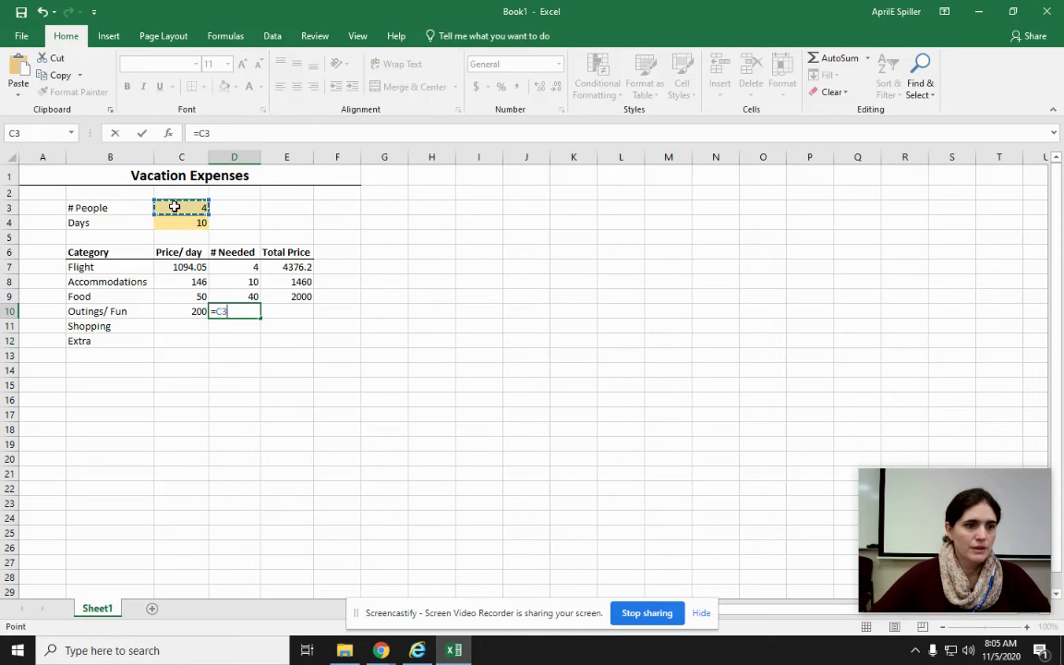
pyautogui.write('*')
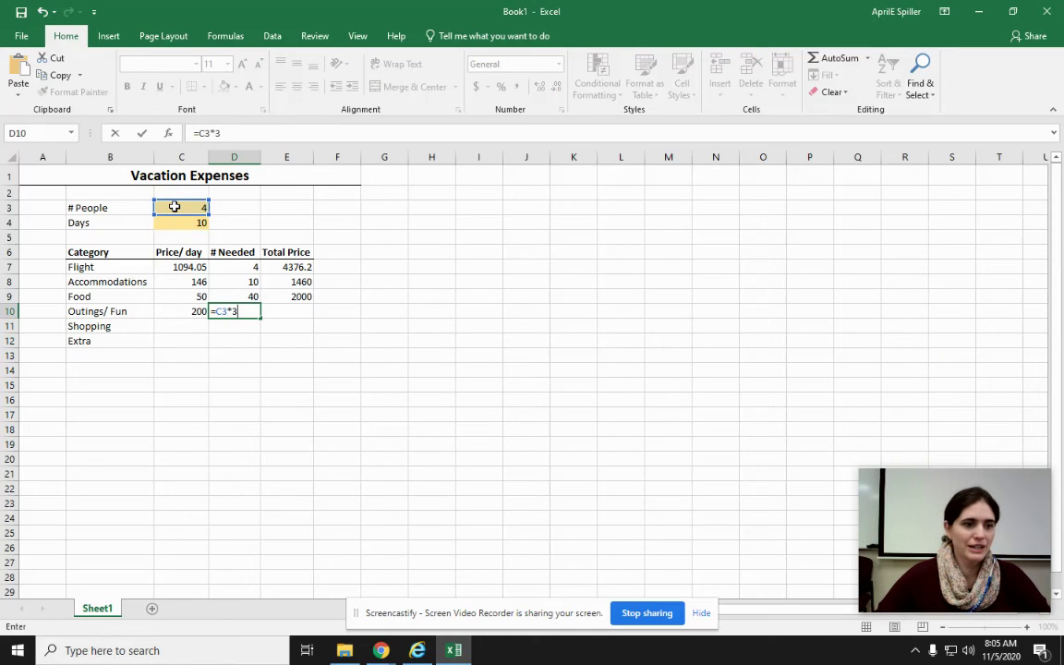
pyautogui.press('Return')
# - Enter 250 as the Shopping price in C11 and set its # Needed in D11 to the number of people with =C3
pyautogui.click(188, 326)
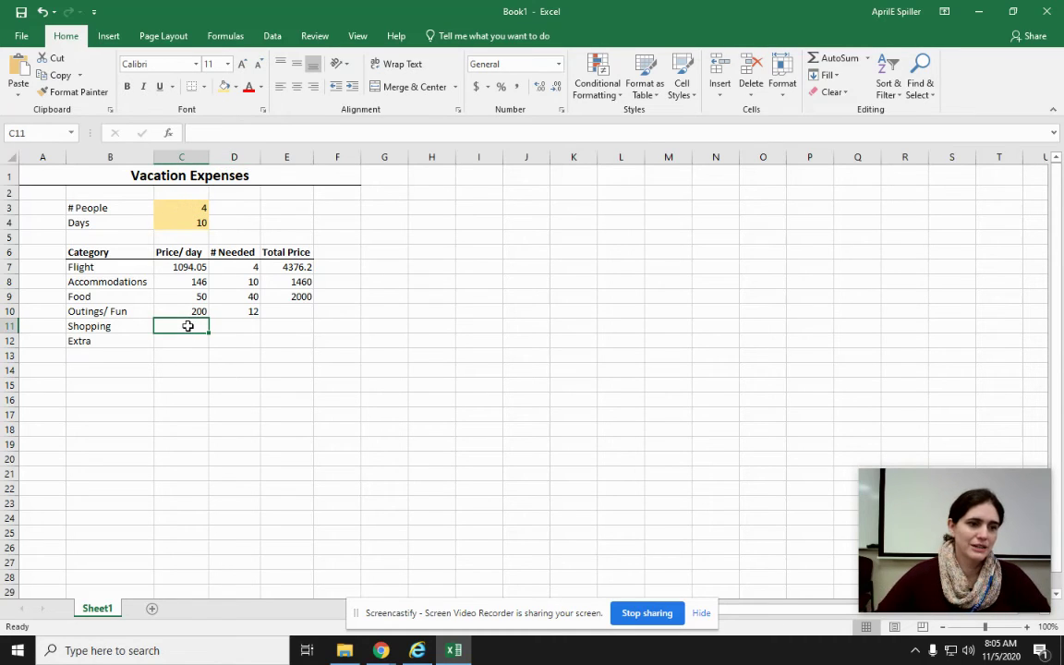
pyautogui.write('100')
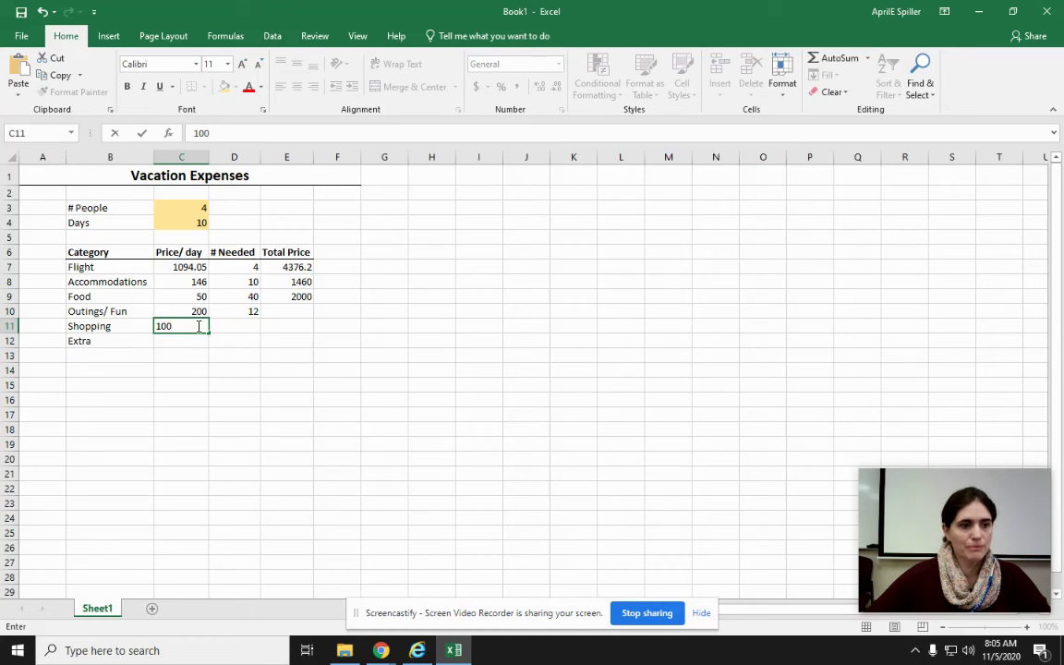
pyautogui.press('BackSpace')
pyautogui.press('BackSpace')
pyautogui.write('250')
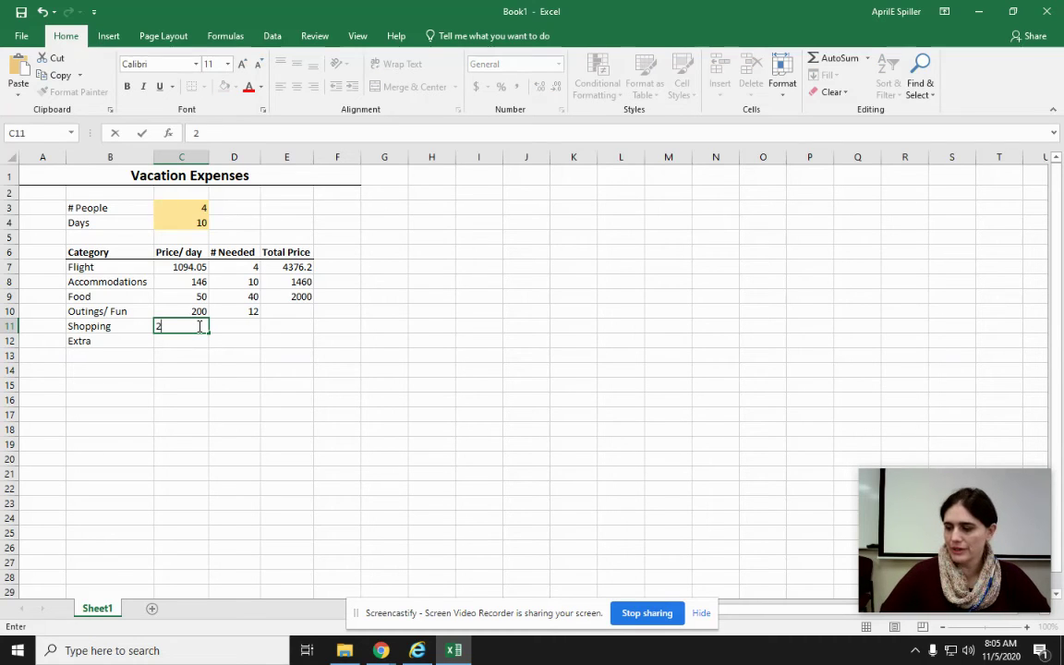
pyautogui.click(245, 330)
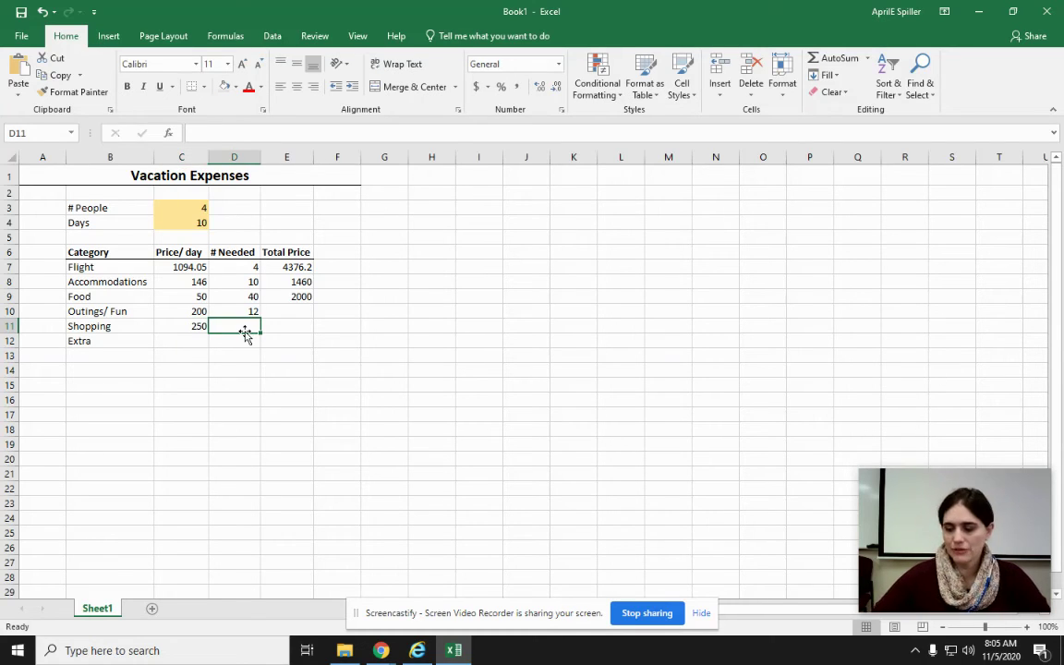
pyautogui.write('=')
pyautogui.click(192, 208)
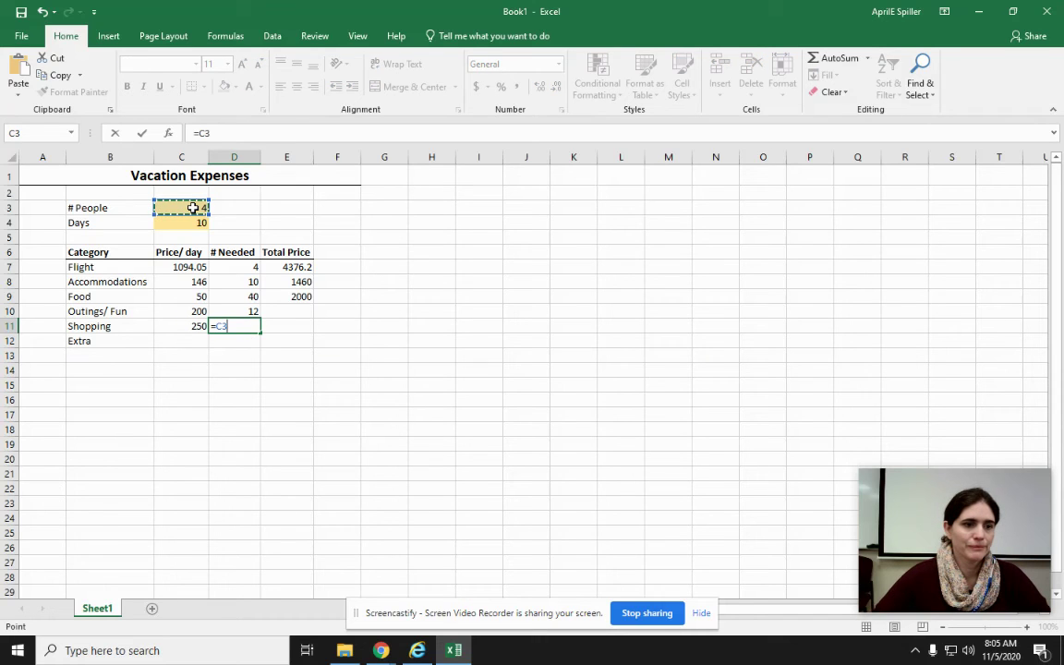
pyautogui.press('Return')
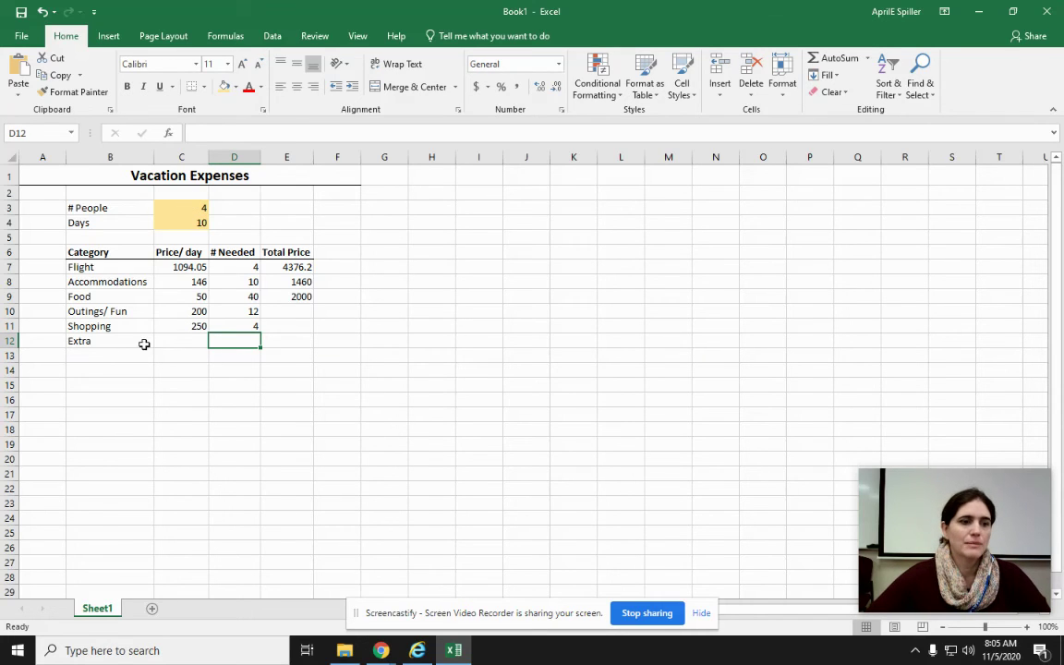
# - Fill the Food total price formula from E9 down through the Outings/ Fun and Shopping rows to E11
pyautogui.click(303, 295)
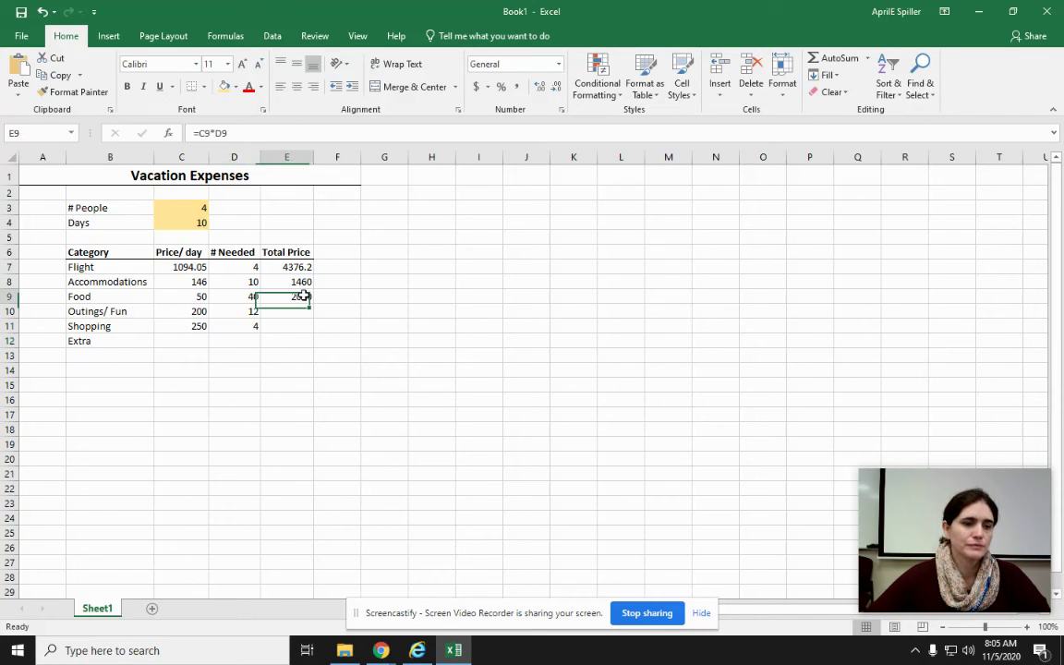
pyautogui.moveTo(315, 303); pyautogui.dragTo(286, 317)
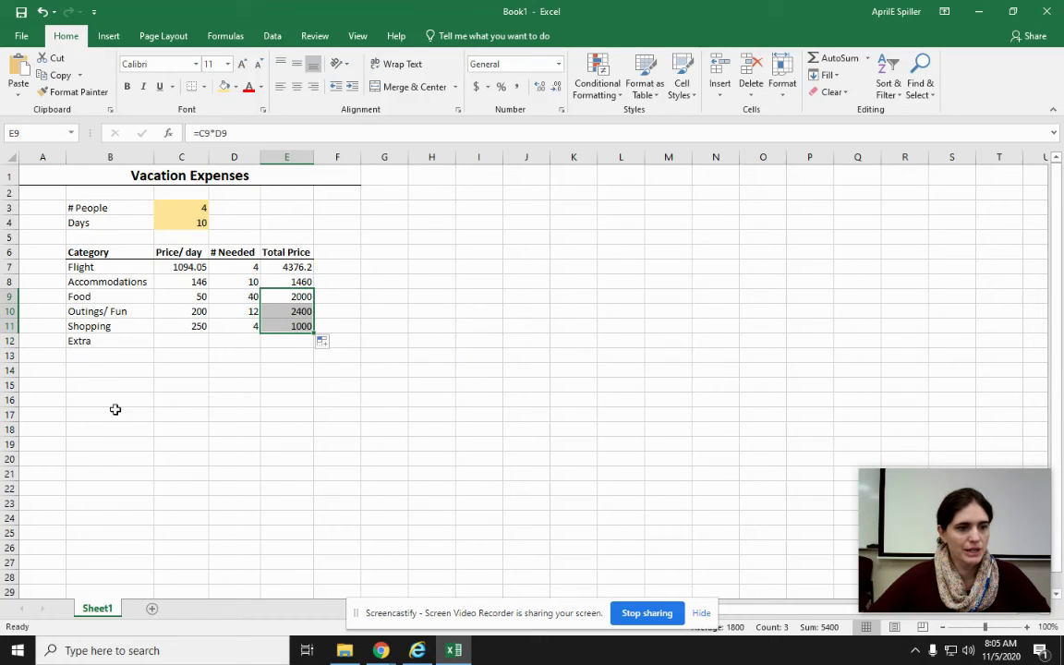
pyautogui.moveTo(102, 340); pyautogui.dragTo(304, 339)
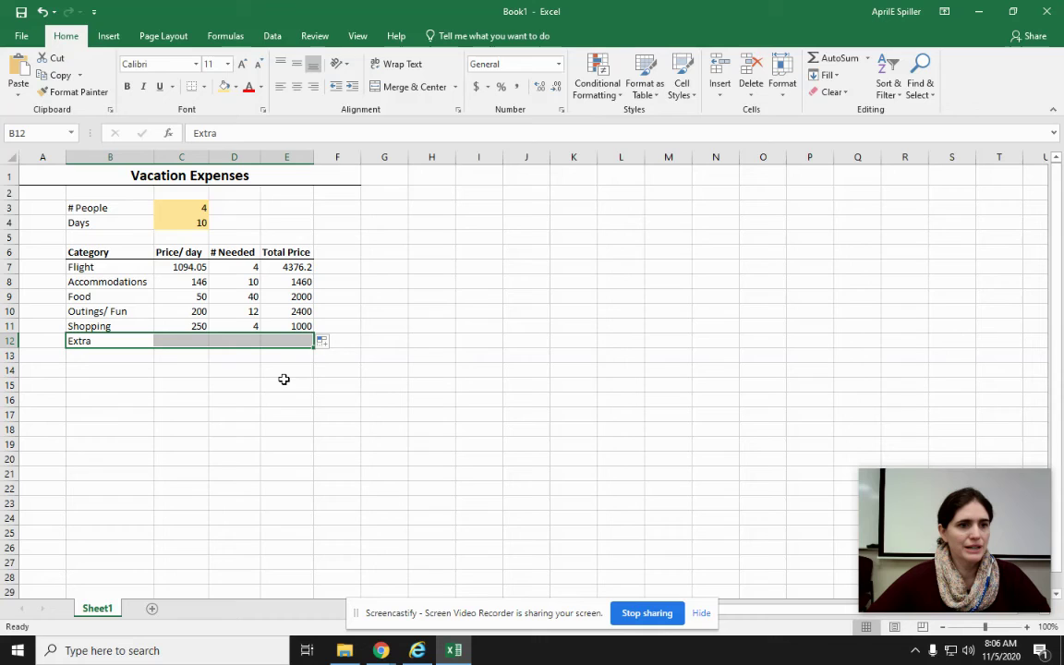
# - Enter 150 as the Extra price in C12 and 1 as its # Needed in D12
pyautogui.click(179, 338)
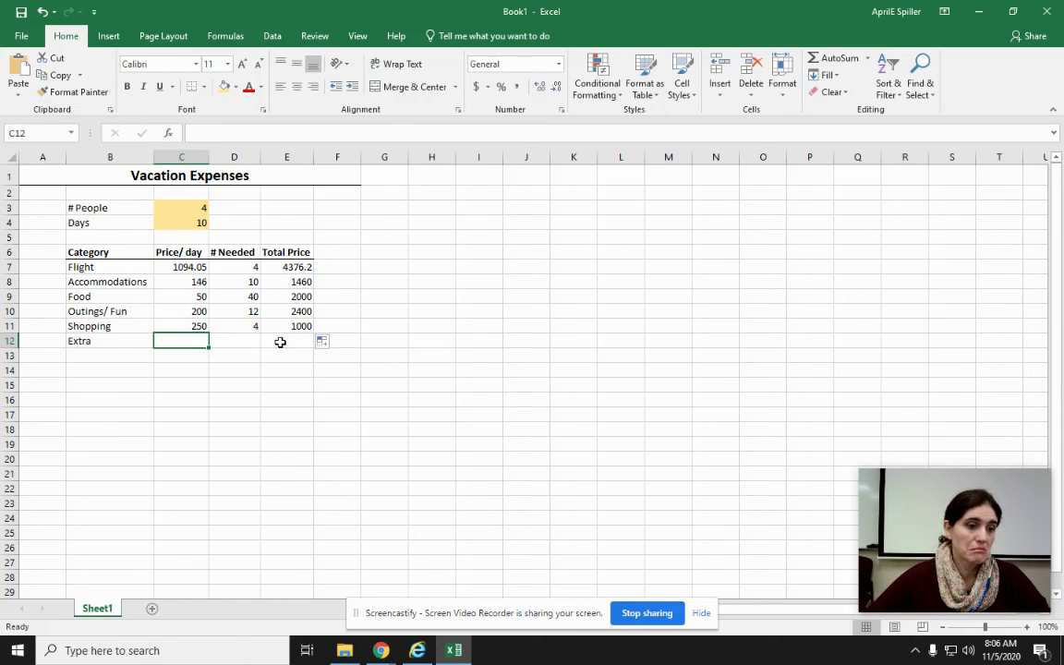
pyautogui.write('150')
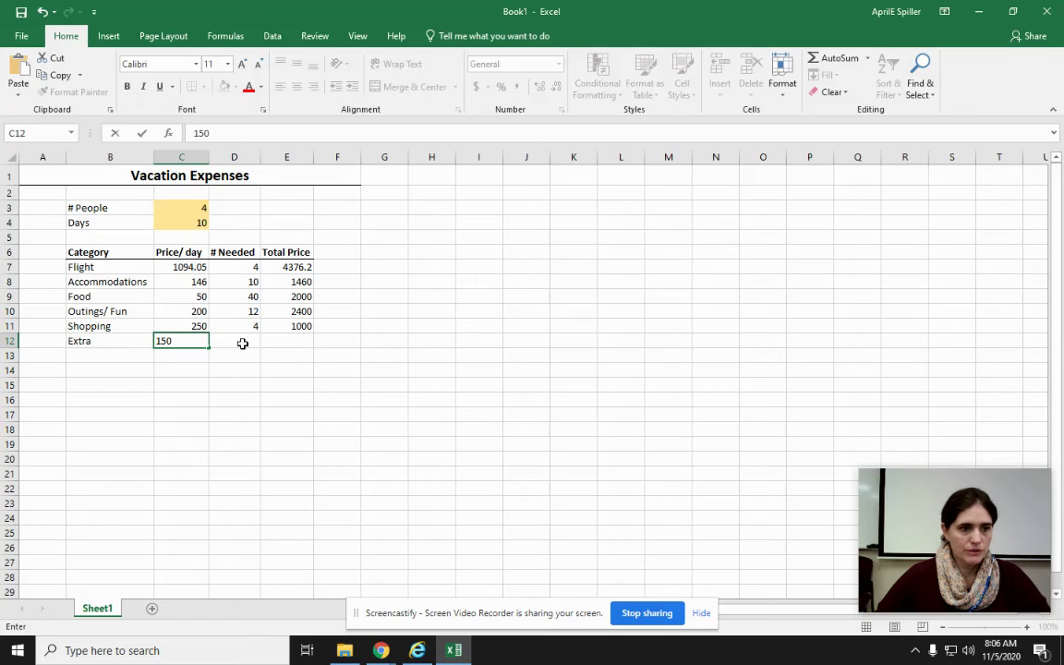
pyautogui.click(242, 343)
pyautogui.write('1')
pyautogui.press('Return')
# - Calculate the Extra total price in E12 with the formula =C12*D12
pyautogui.press('Up')
pyautogui.press('Right')
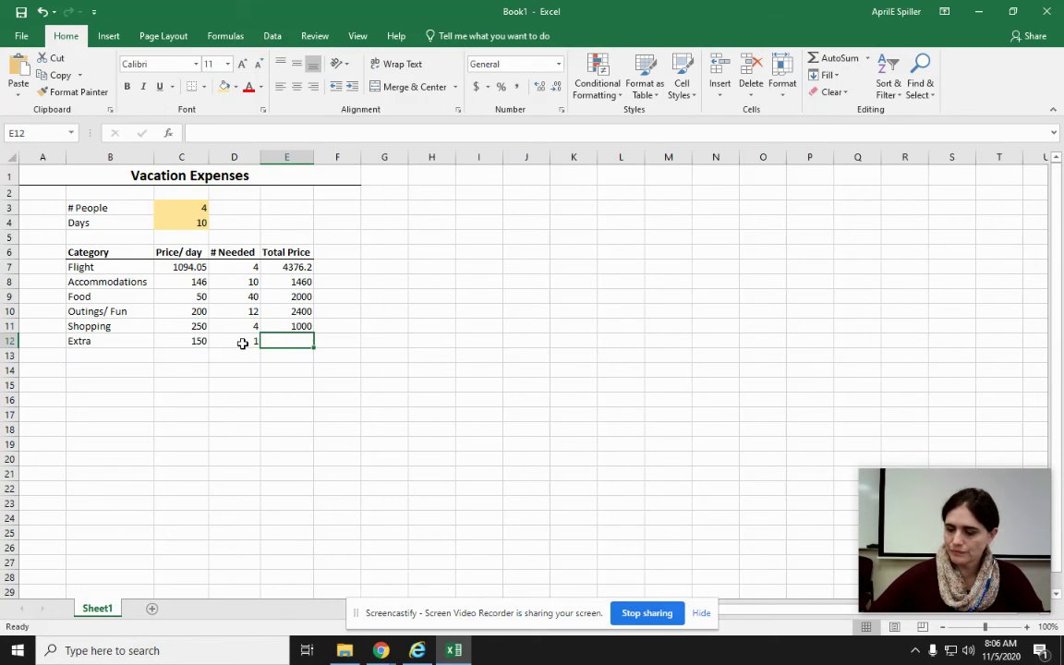
pyautogui.write('=')
pyautogui.click(182, 343)
pyautogui.write('*')
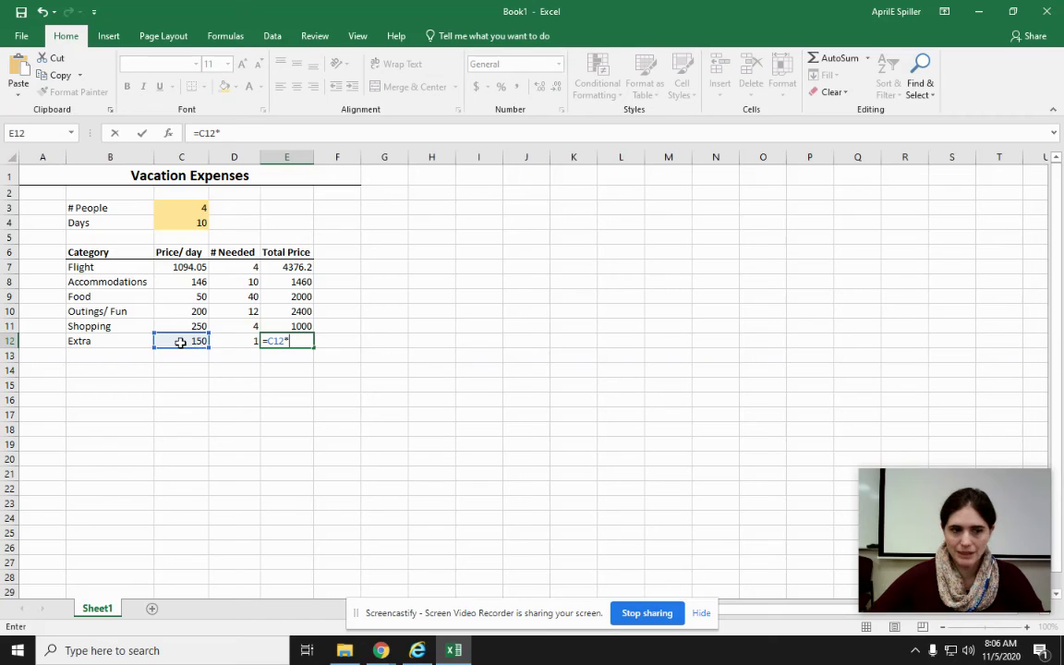
pyautogui.click(225, 344)
pyautogui.press('Return')
# - Add a bottom border under the Extra row B12:E12 and enter a bold Total label in D14
pyautogui.moveTo(92, 341); pyautogui.dragTo(294, 341)
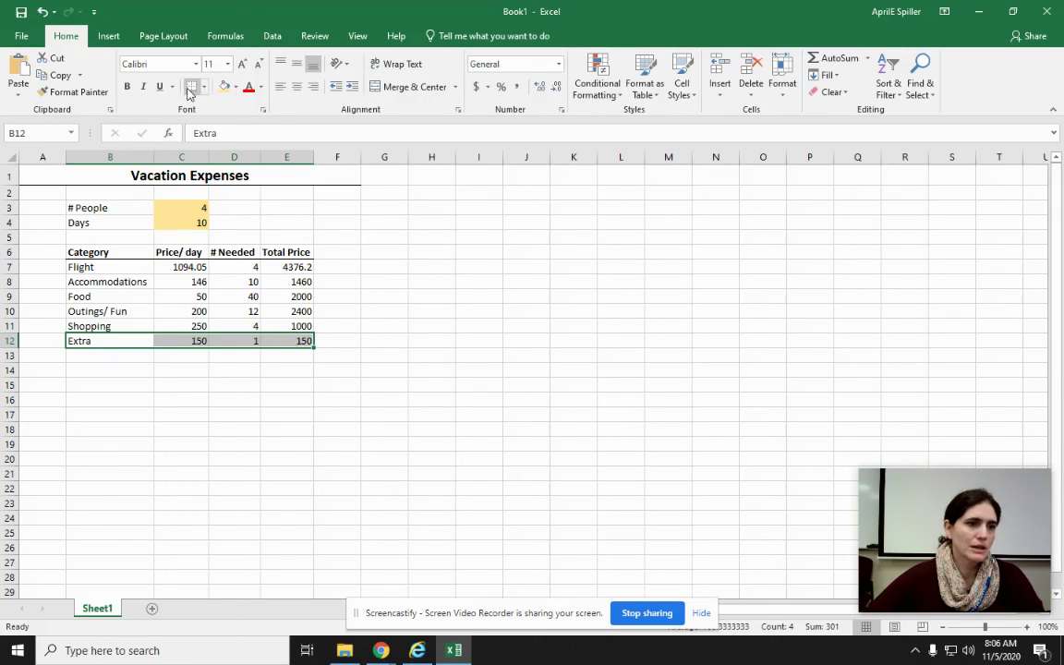
pyautogui.click(225, 373)
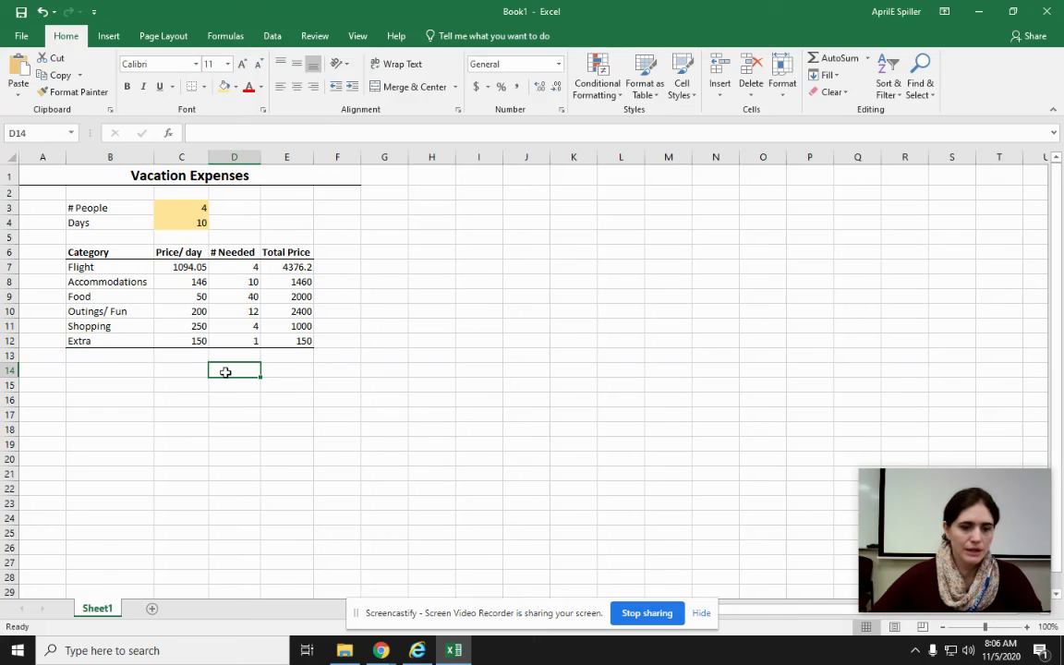
pyautogui.write('Tot')
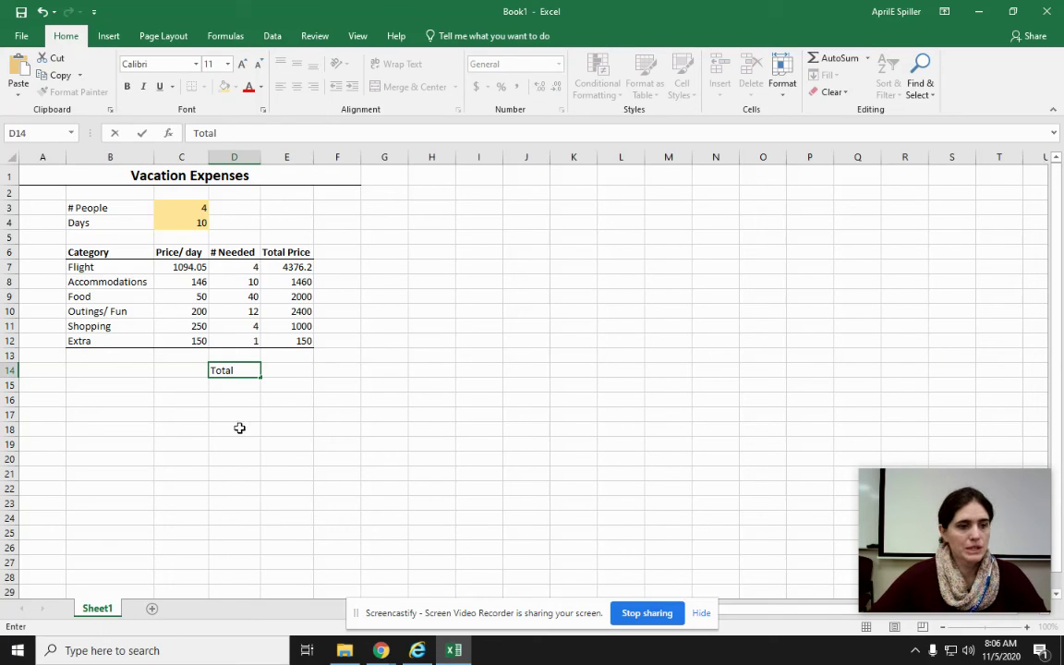
pyautogui.write('al')
pyautogui.press('Return')
pyautogui.click(234, 370)
pyautogui.hotkey('ctrl', 'b')
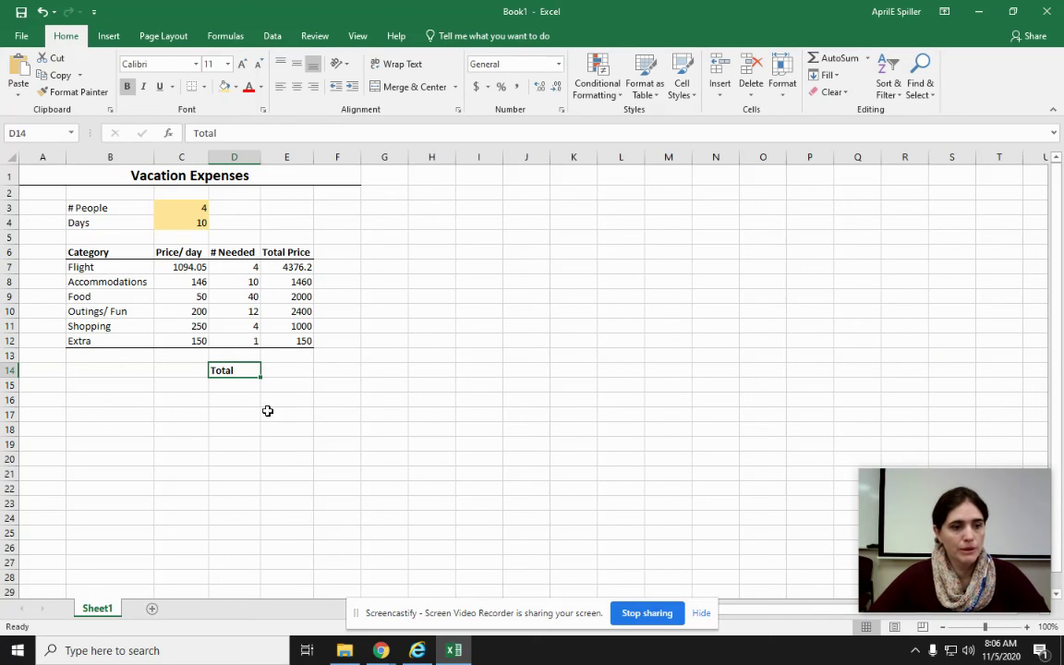
pyautogui.click(268, 411)
# - Sum all category total prices in E14 with the formula =SUM(E7:E12)
pyautogui.click(302, 369)
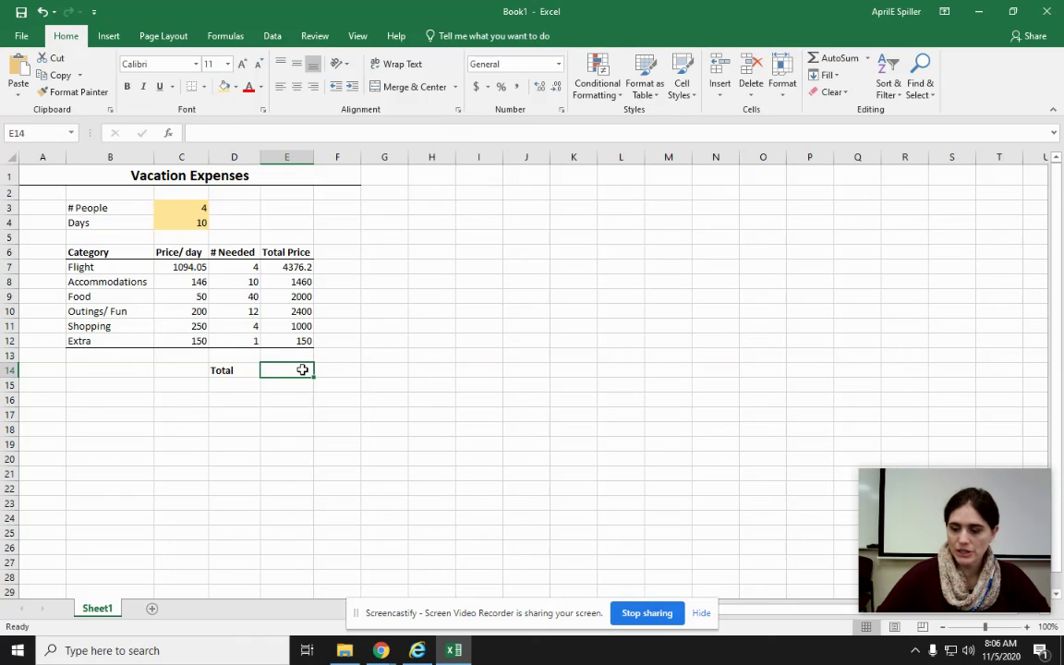
pyautogui.write('=su')
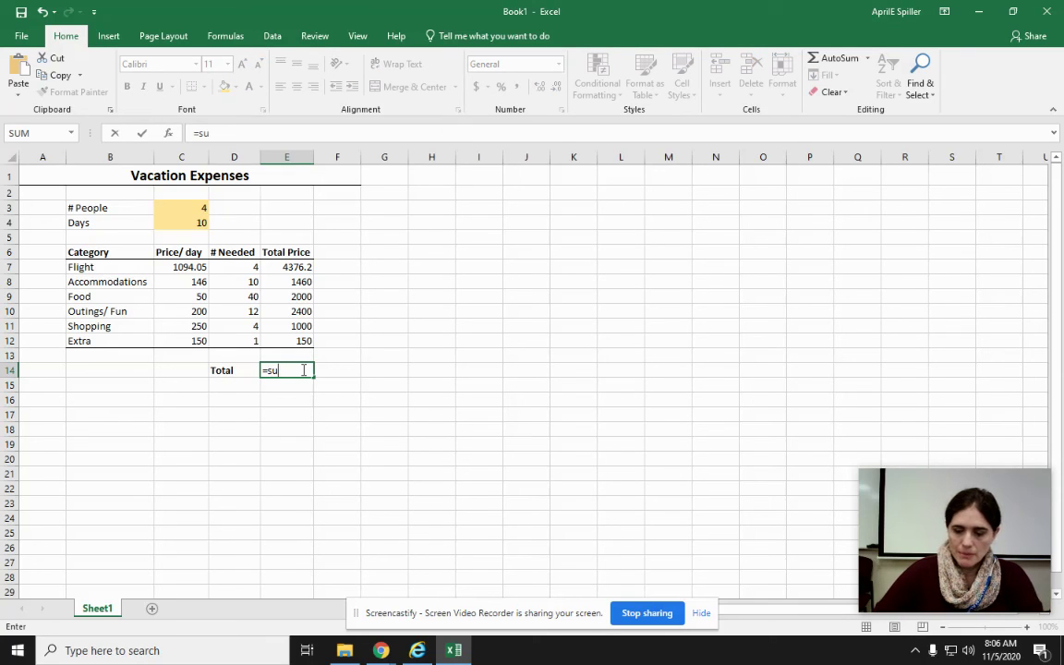
pyautogui.write('m(')
pyautogui.moveTo(290, 266); pyautogui.dragTo(293, 341)
pyautogui.write(')')
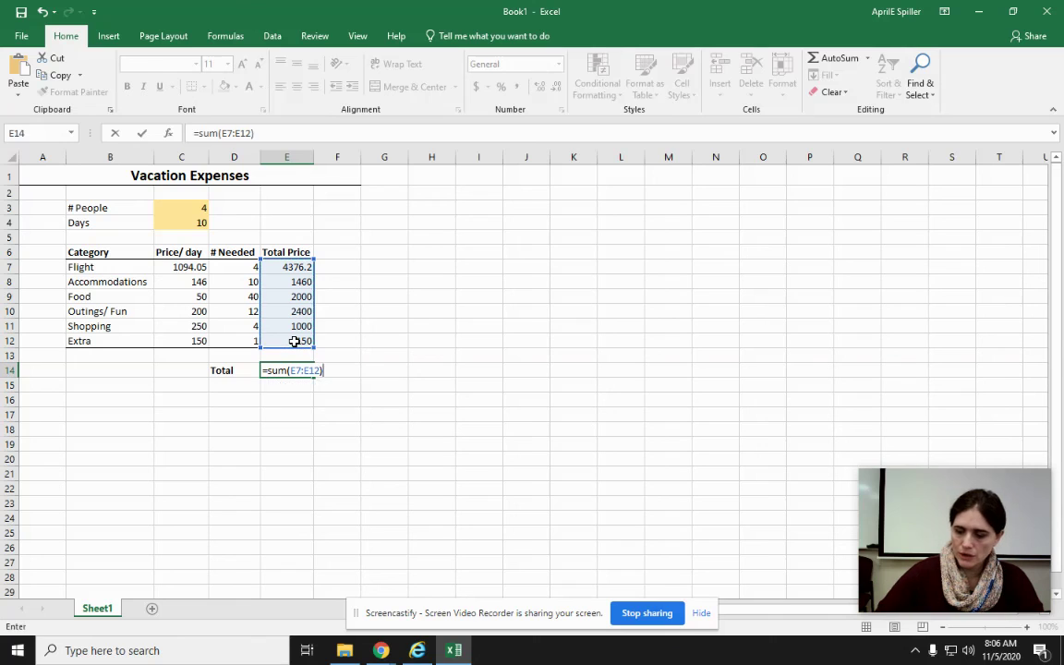
pyautogui.press('Return')
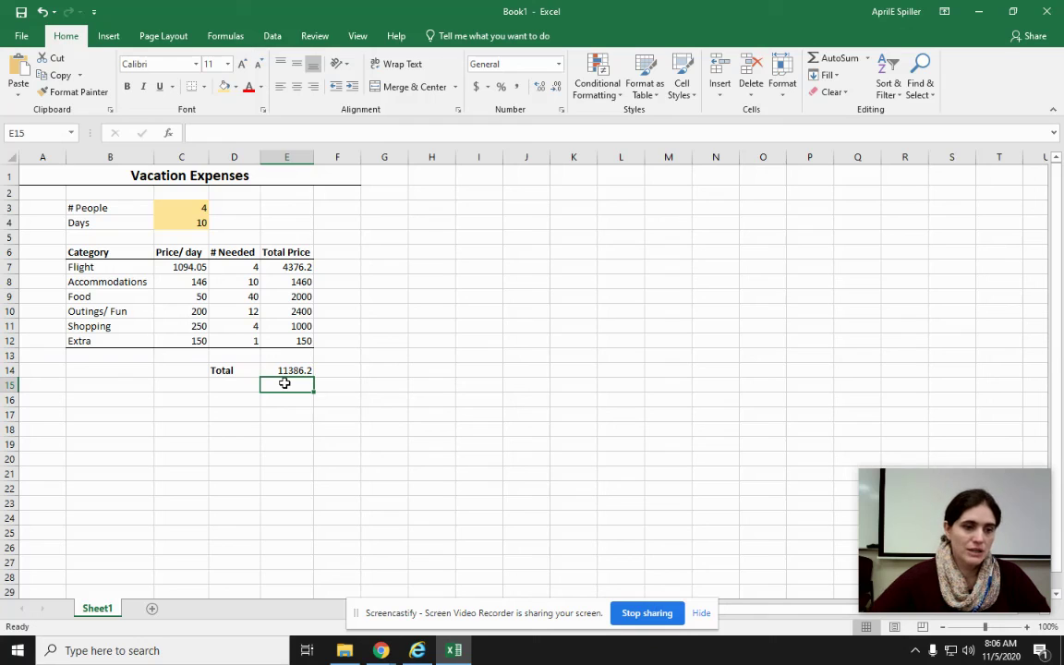
# - Put a thick outside border around the Total label and its amount in D14:E14
pyautogui.click(281, 370)
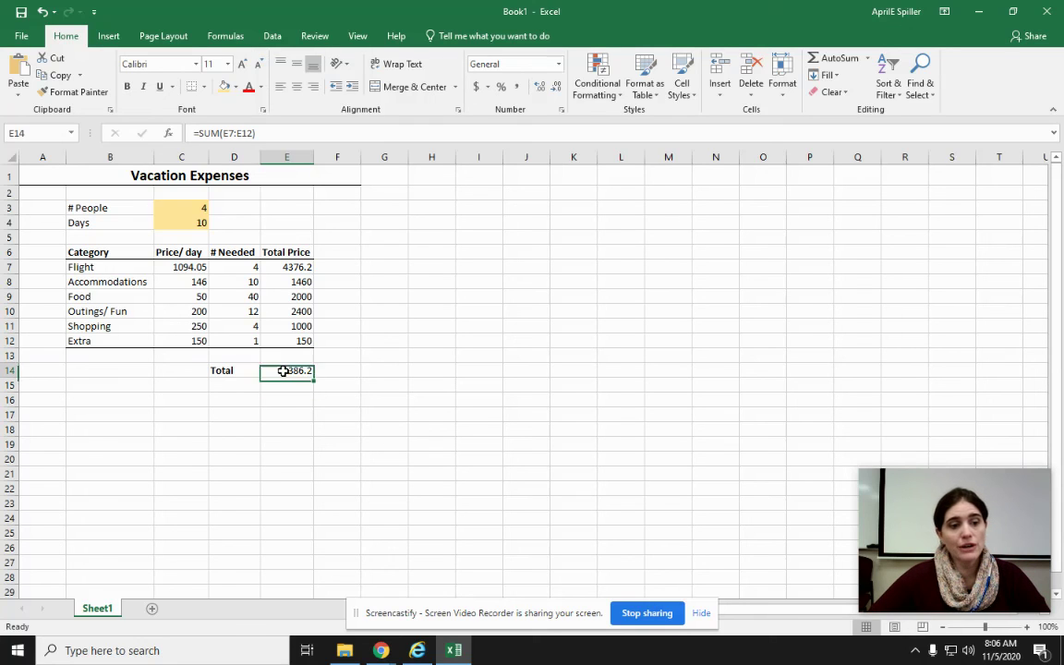
pyautogui.click(256, 369)
pyautogui.moveTo(256, 369); pyautogui.dragTo(292, 374)
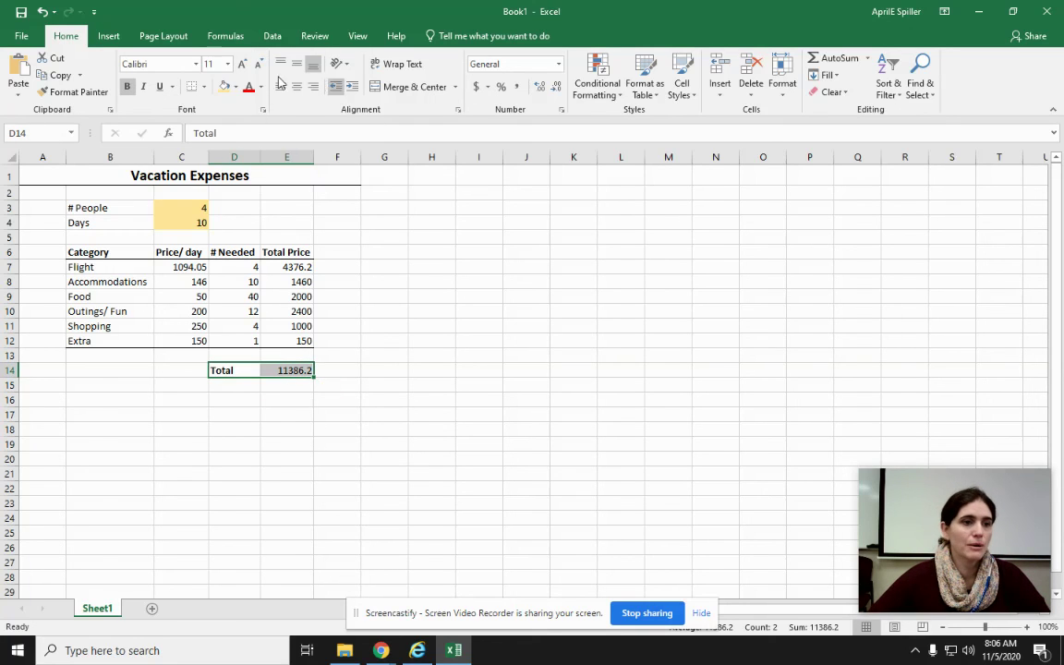
pyautogui.click(204, 86)
pyautogui.click(262, 247)
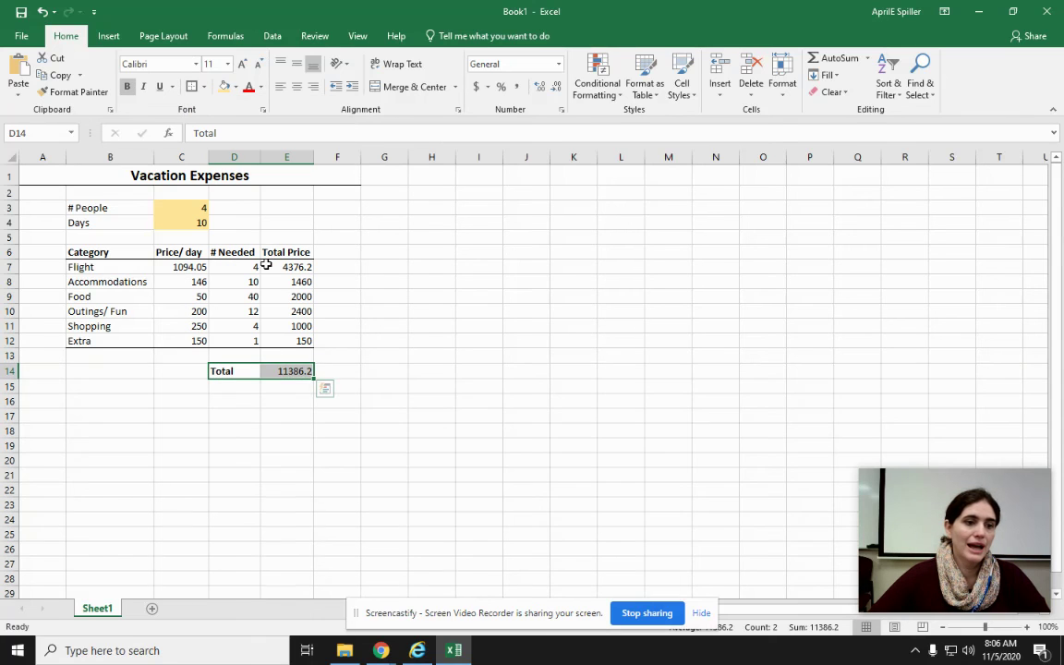
pyautogui.click(567, 362)
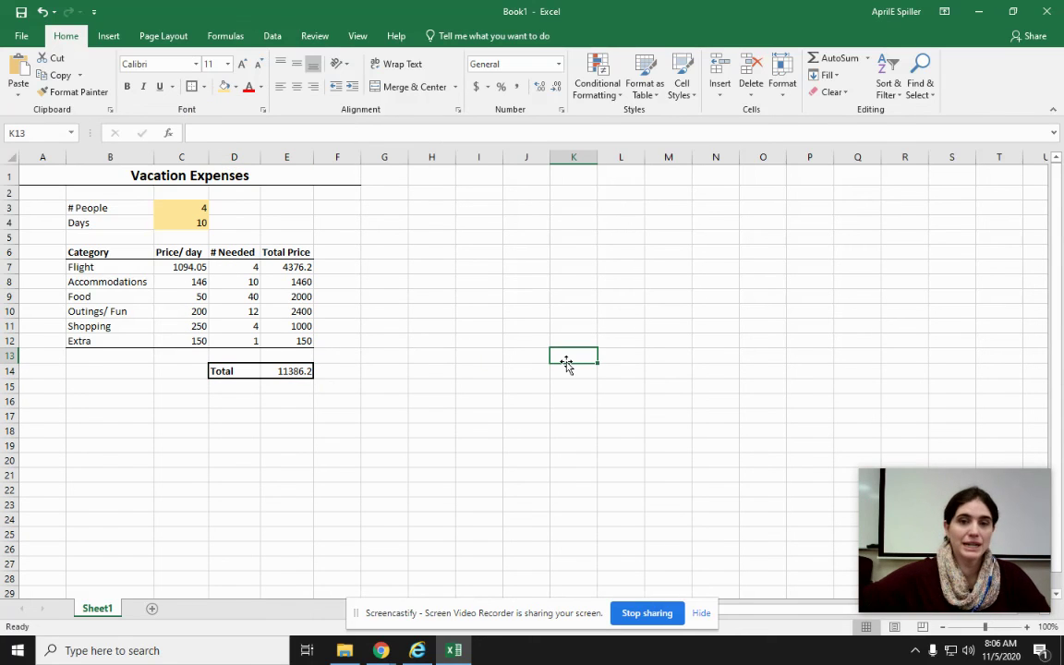